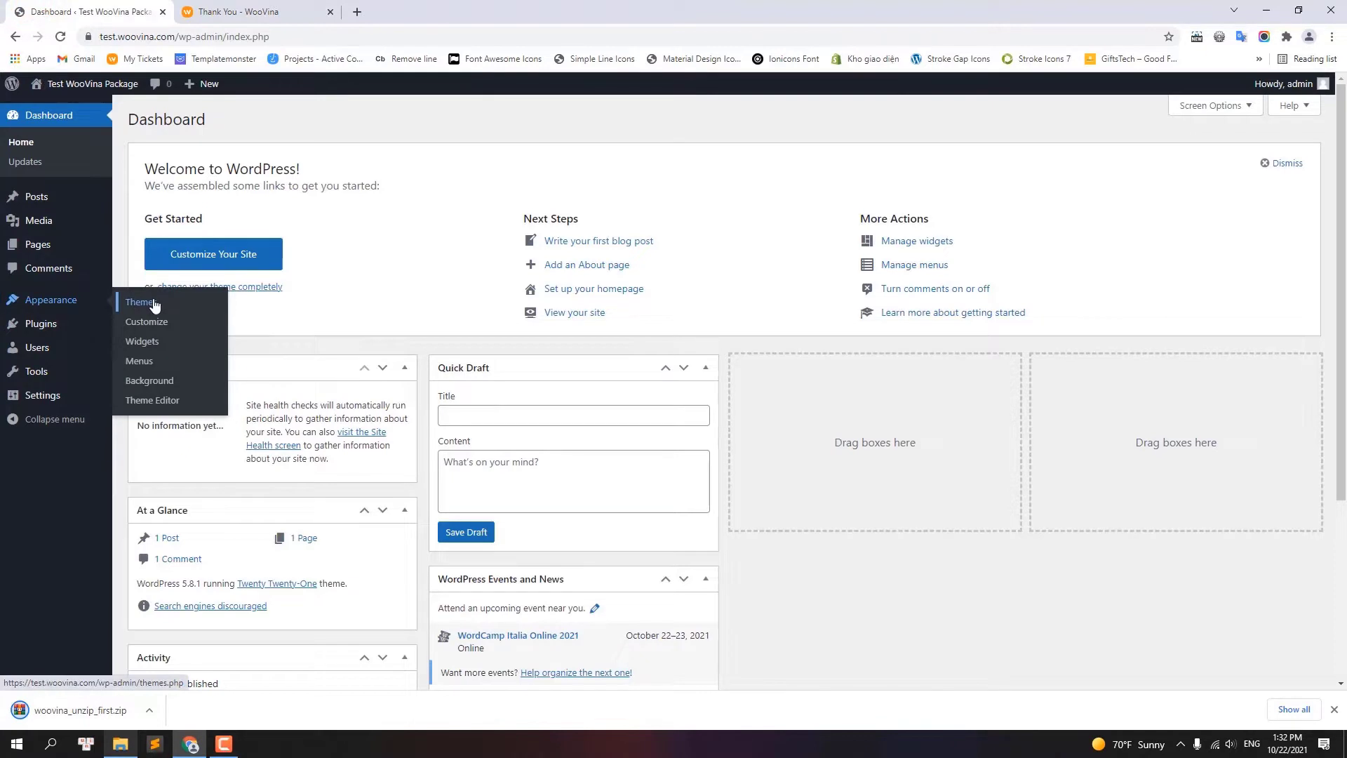
# - Install the WooVina theme on the WordPress site by uploading woovina.zip from the Desktop, and activate it
pyautogui.click(133, 302)
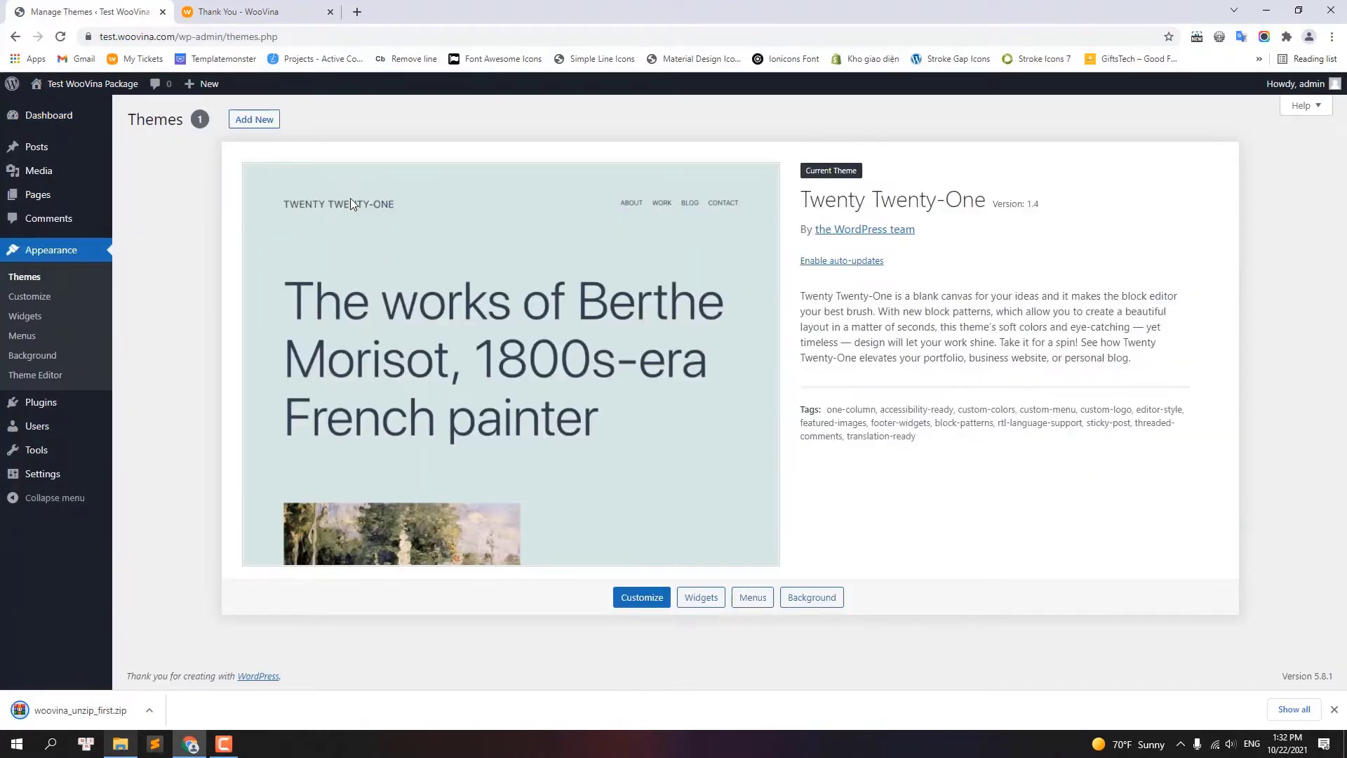
pyautogui.click(263, 120)
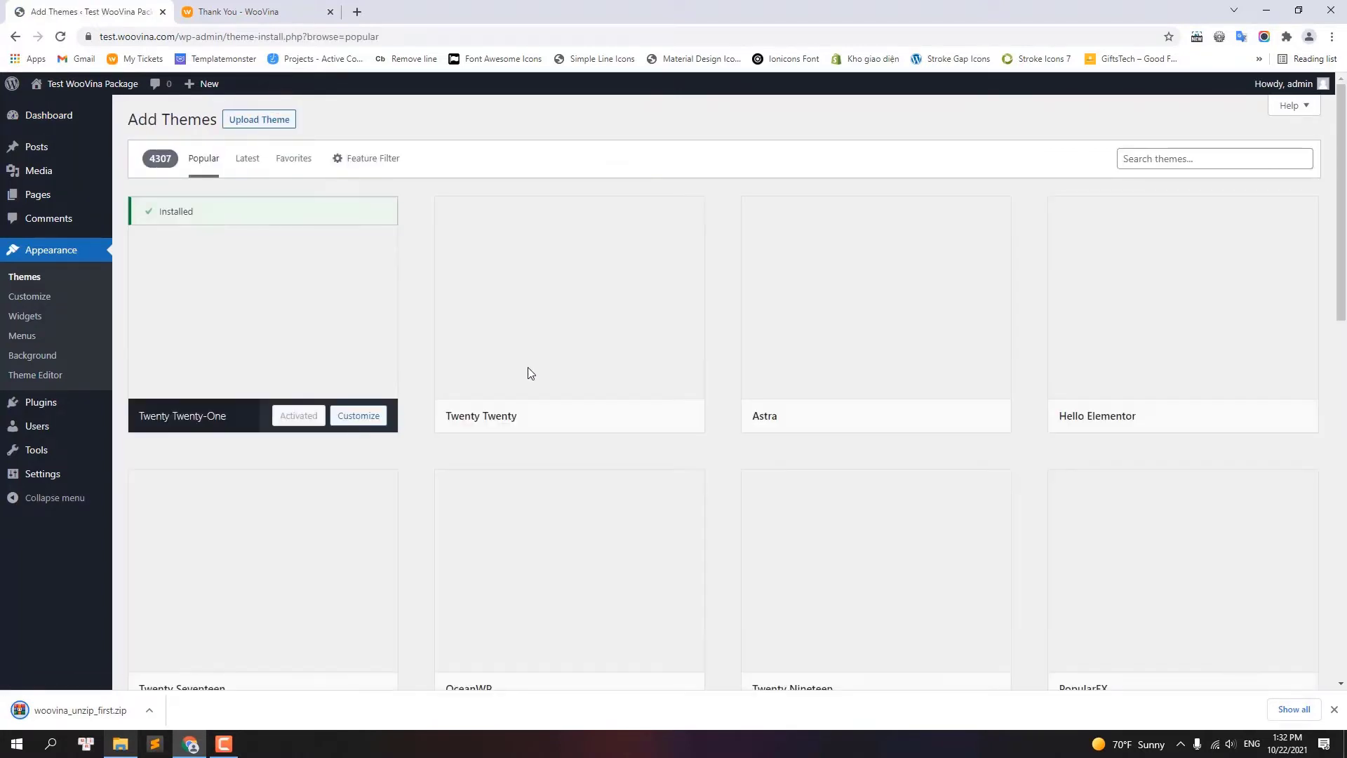
pyautogui.click(270, 120)
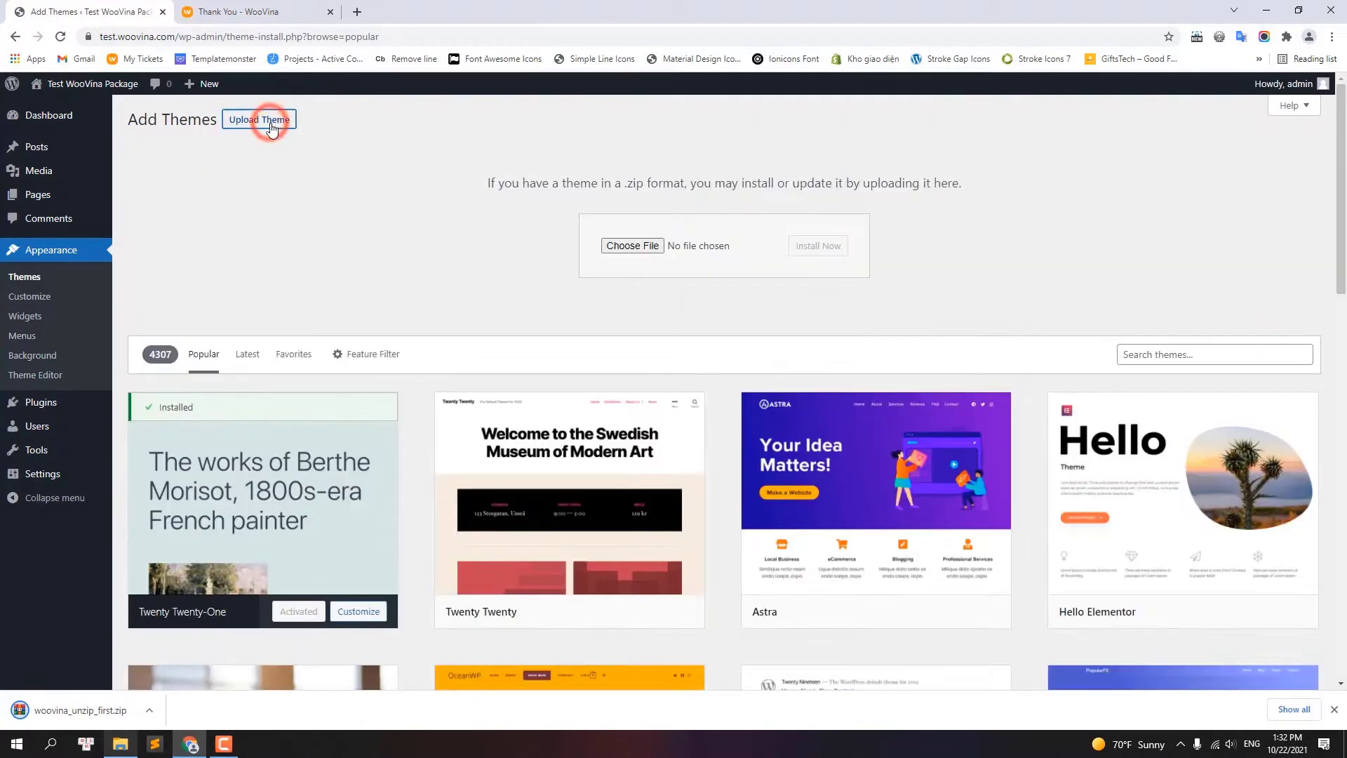
pyautogui.click(629, 247)
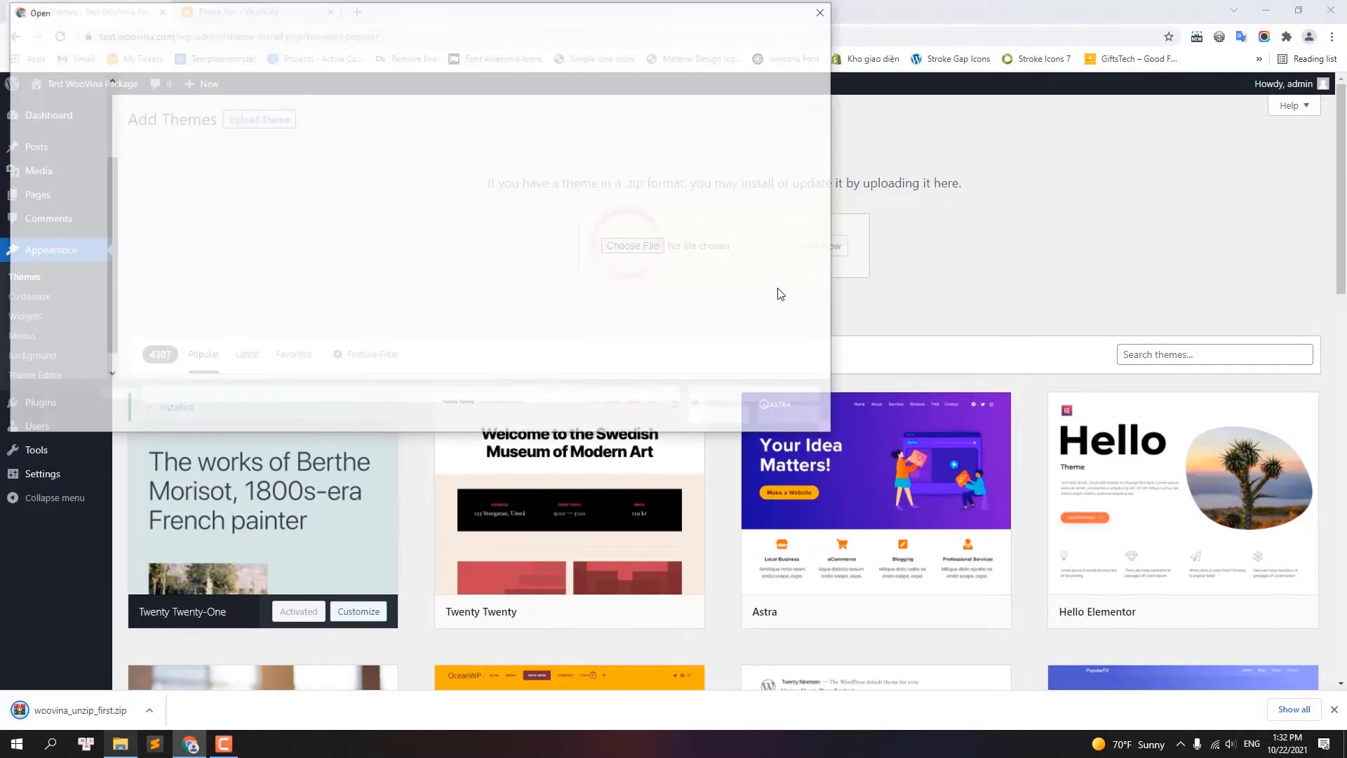
pyautogui.click(202, 237)
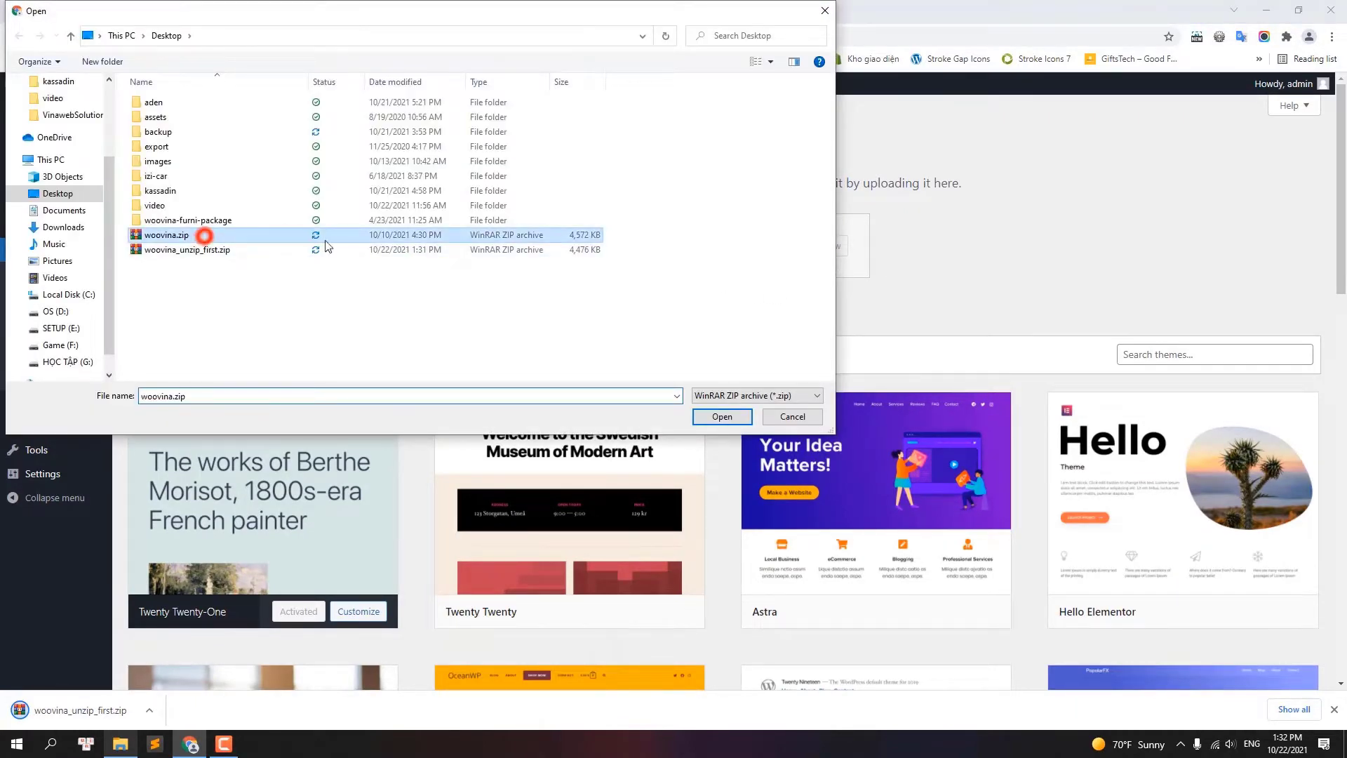
pyautogui.click(722, 417)
pyautogui.click(819, 245)
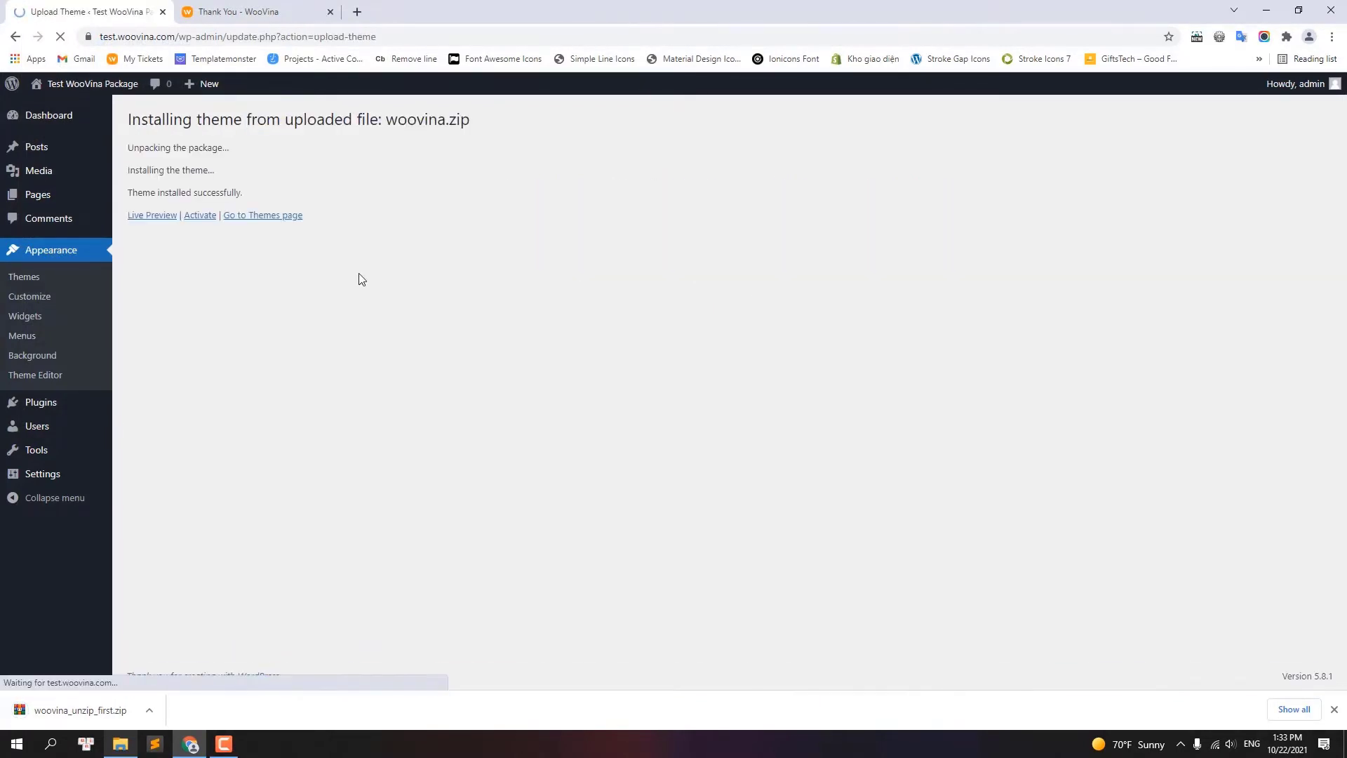
pyautogui.click(202, 215)
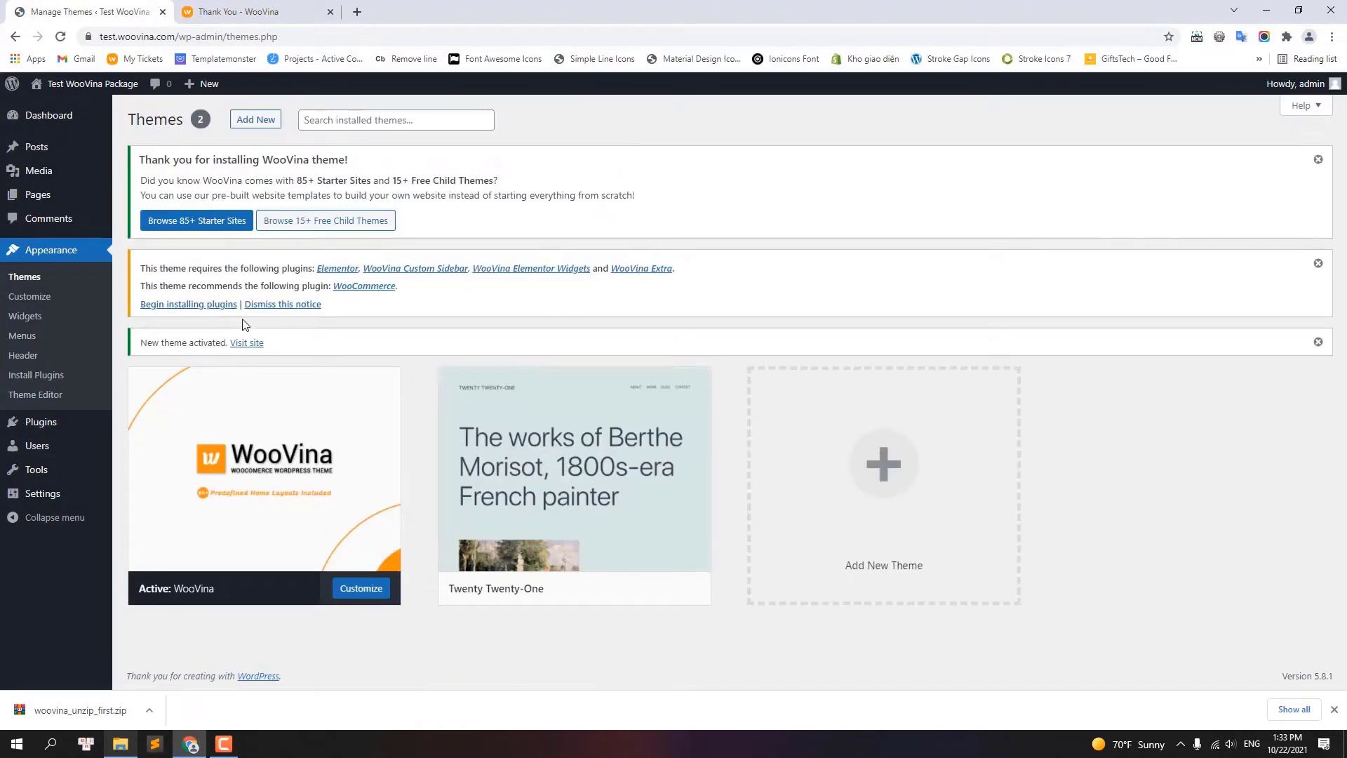
# - Bulk install all the plugins required or recommended by the theme: Elementor, WooVina Custom Sidebar, WooVina Elementor Widgets, WooVina Extra and WooCommerce
pyautogui.click(181, 305)
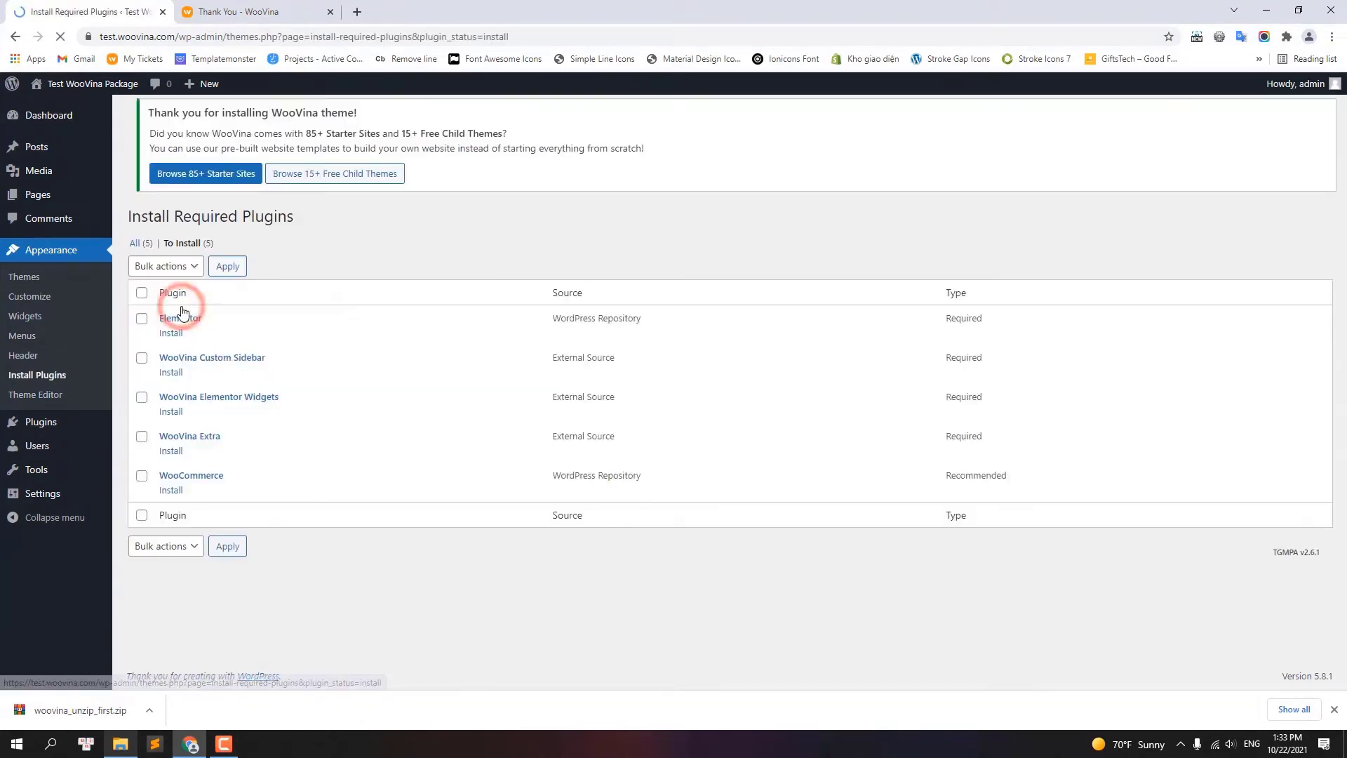
pyautogui.click(141, 303)
pyautogui.click(151, 280)
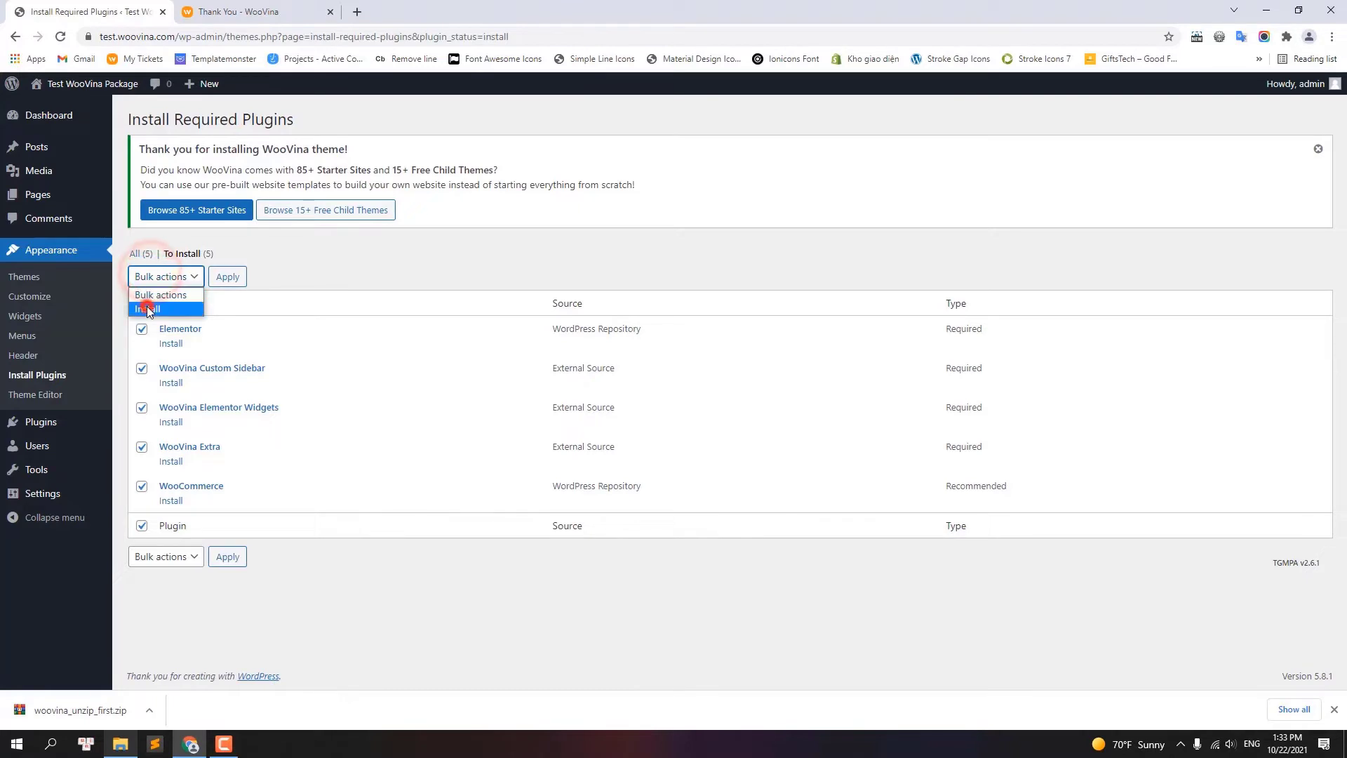
pyautogui.click(144, 305)
pyautogui.click(225, 278)
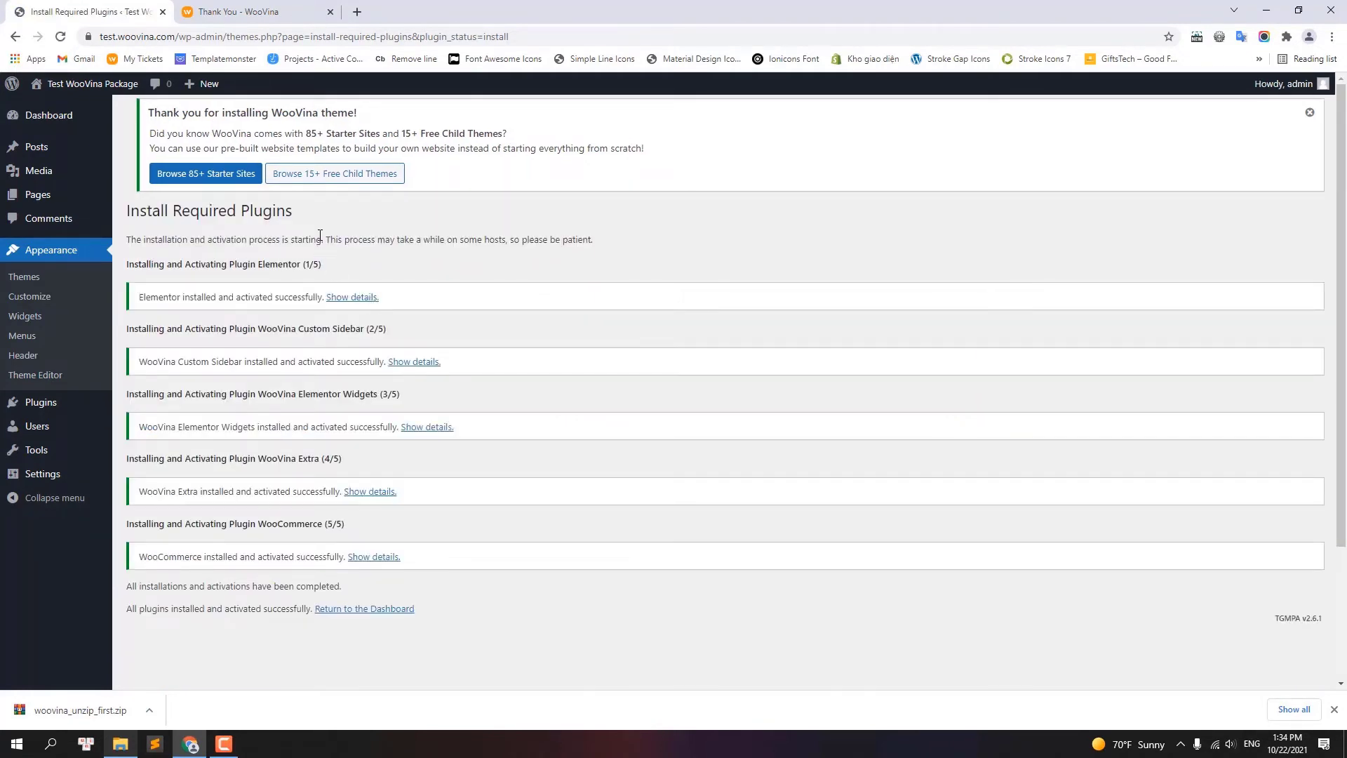
# - Download the WooVina Bege Package from the WooVina account's downloads and save woovina-bege-package.zip to the Desktop
pyautogui.click(261, 11)
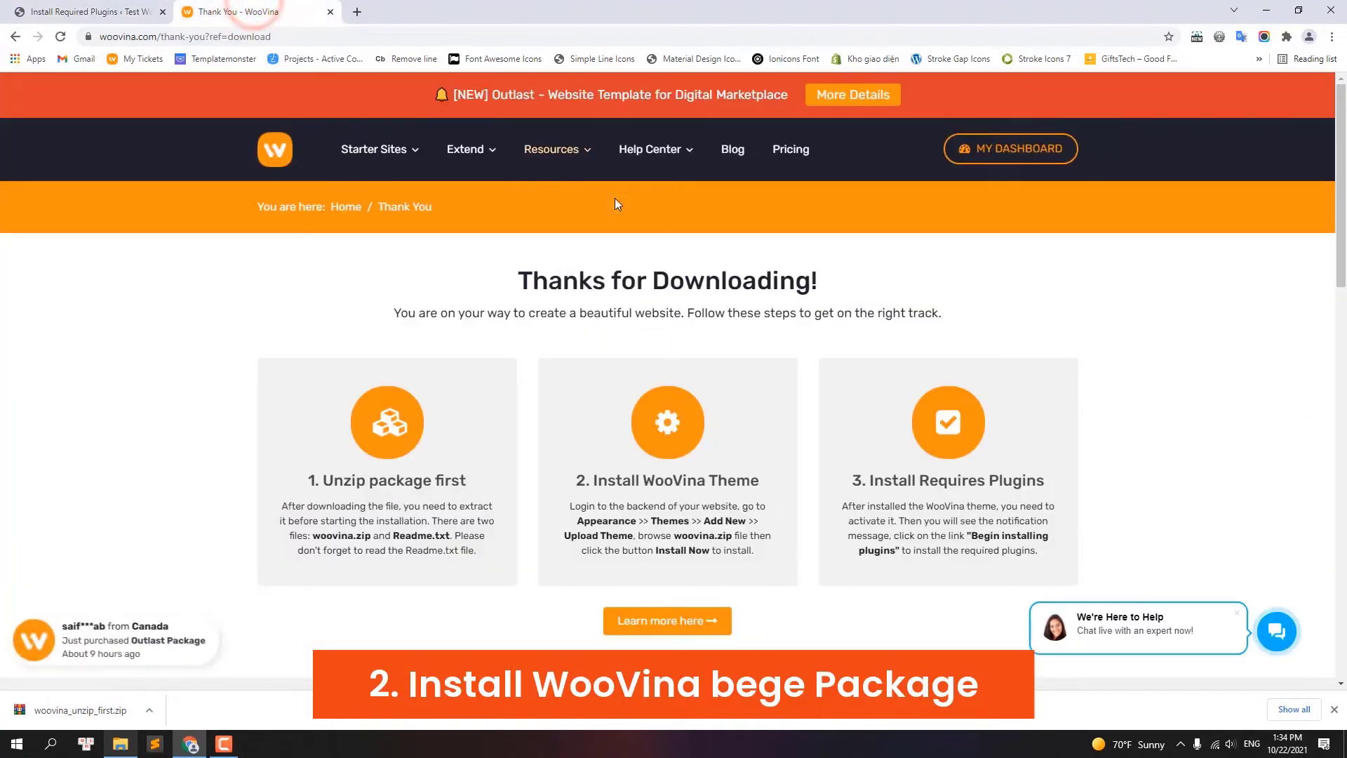
pyautogui.click(1010, 154)
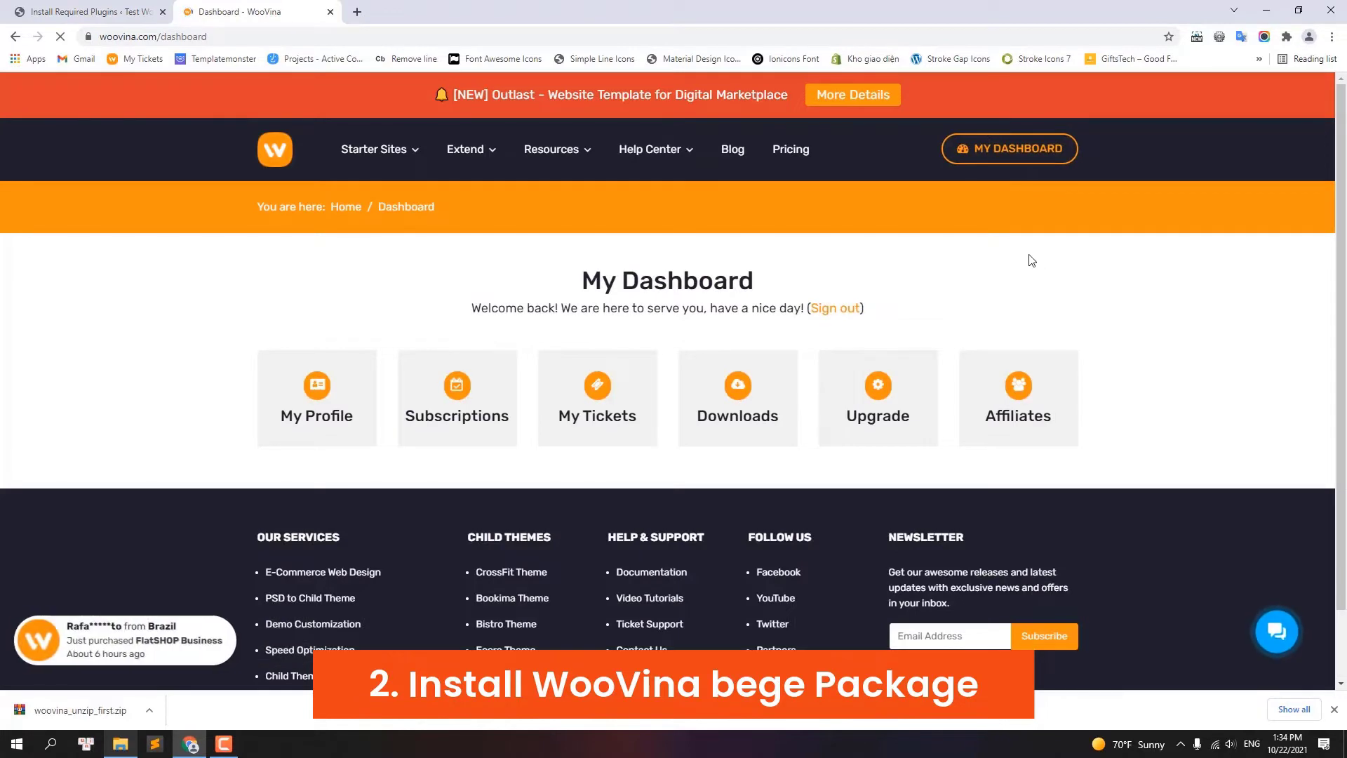
pyautogui.click(723, 402)
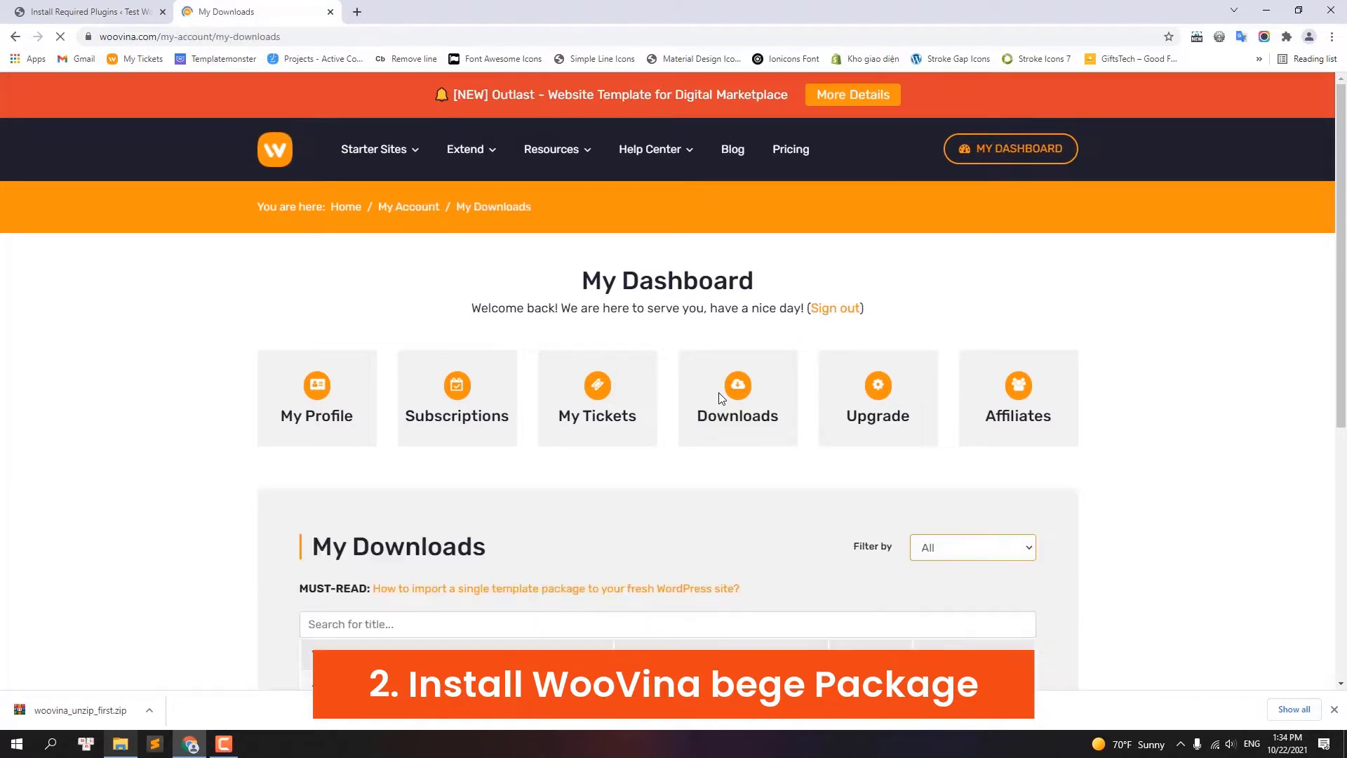
pyautogui.scroll(-4, 737, 419)
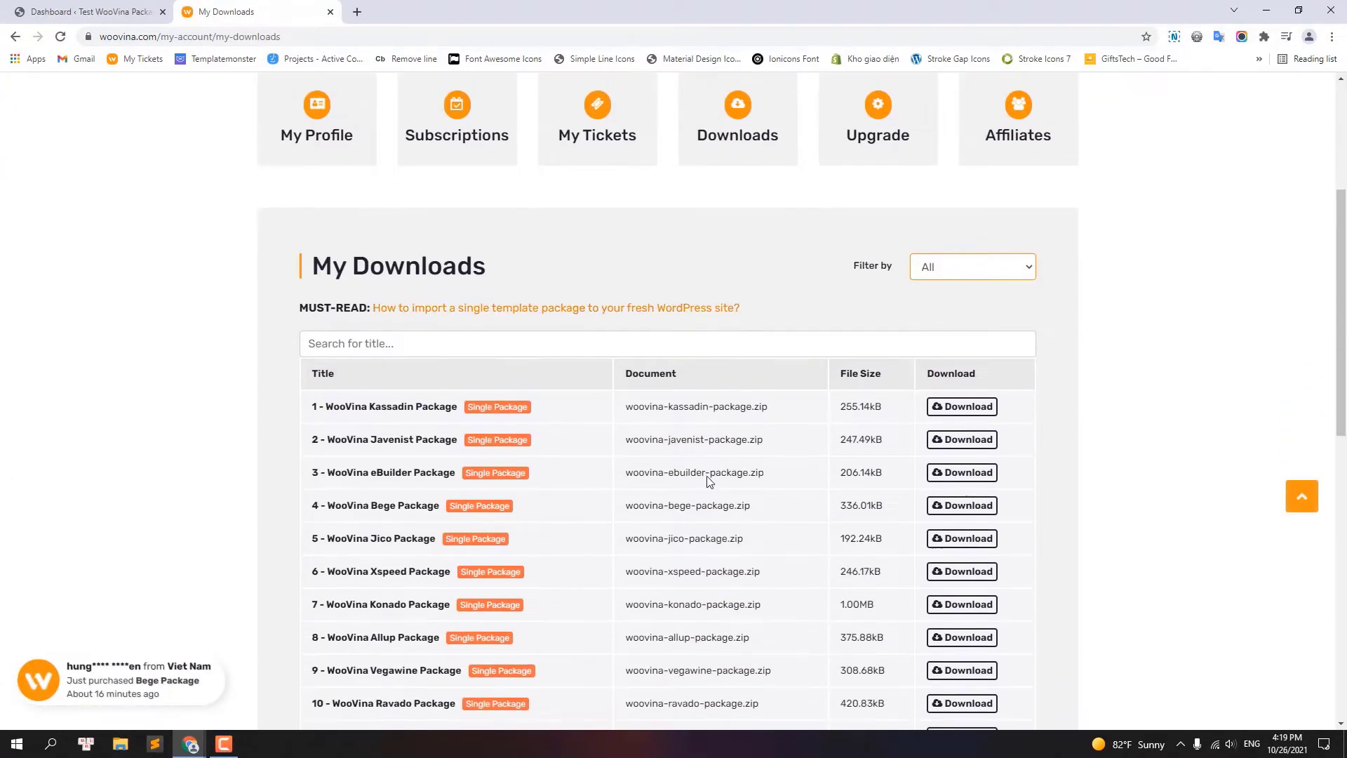
pyautogui.click(966, 512)
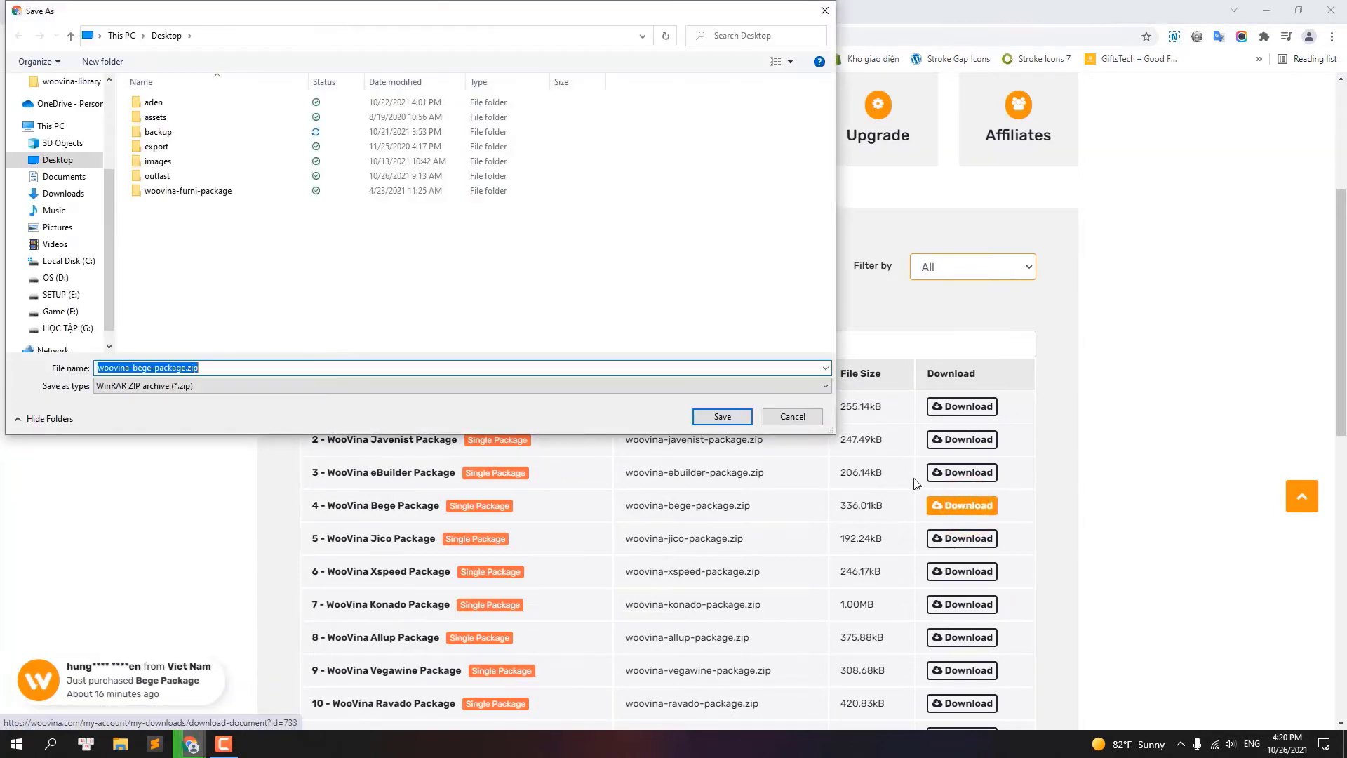
pyautogui.click(724, 417)
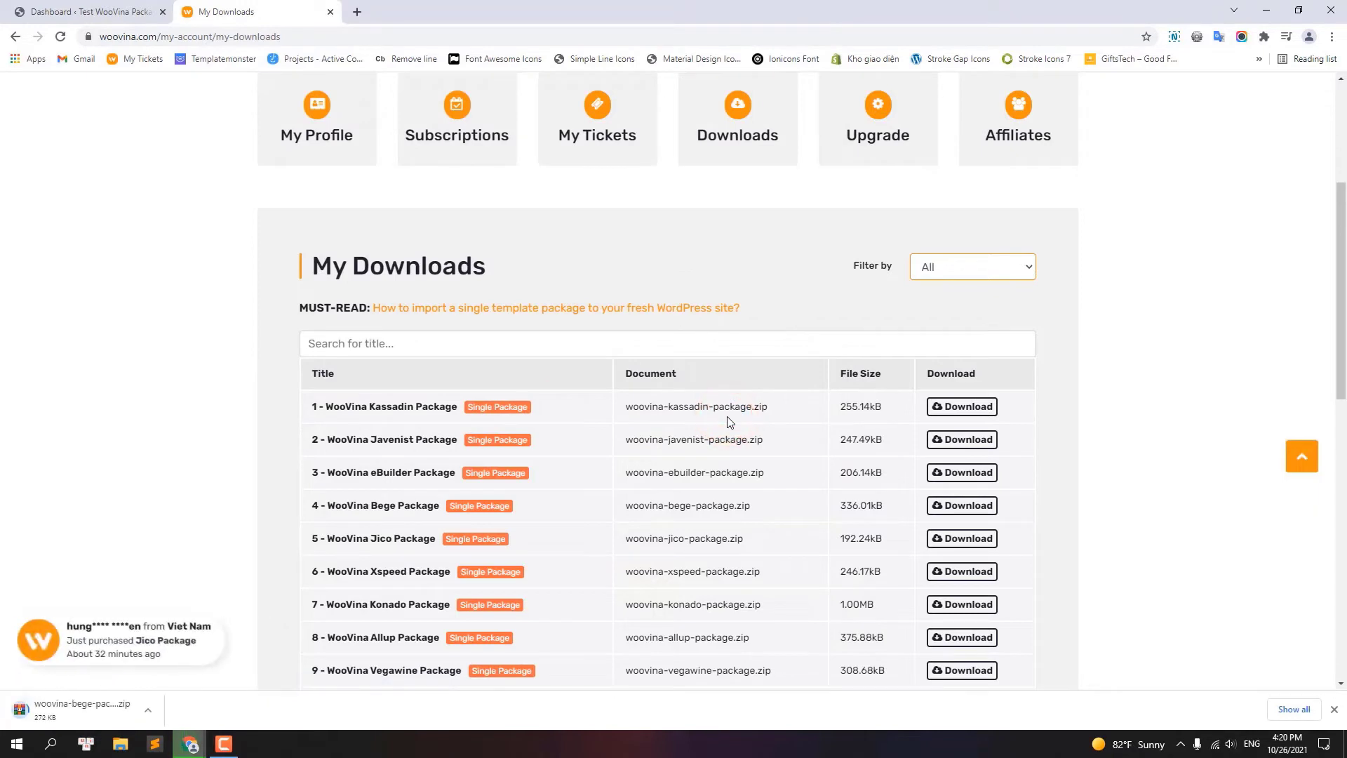
# - Install woovina-bege-package.zip as an uploaded plugin on the WordPress site and activate it
pyautogui.click(77, 12)
pyautogui.moveTo(49, 483)
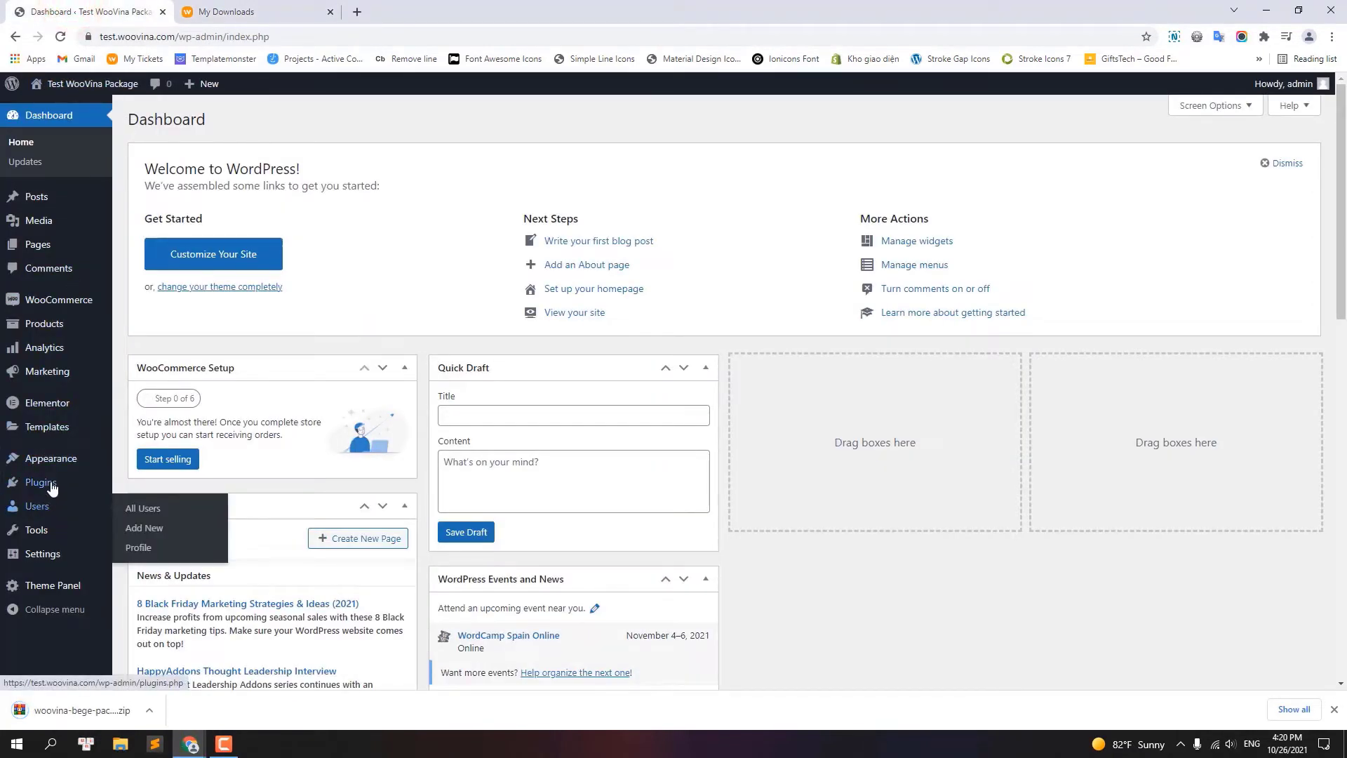
pyautogui.click(161, 507)
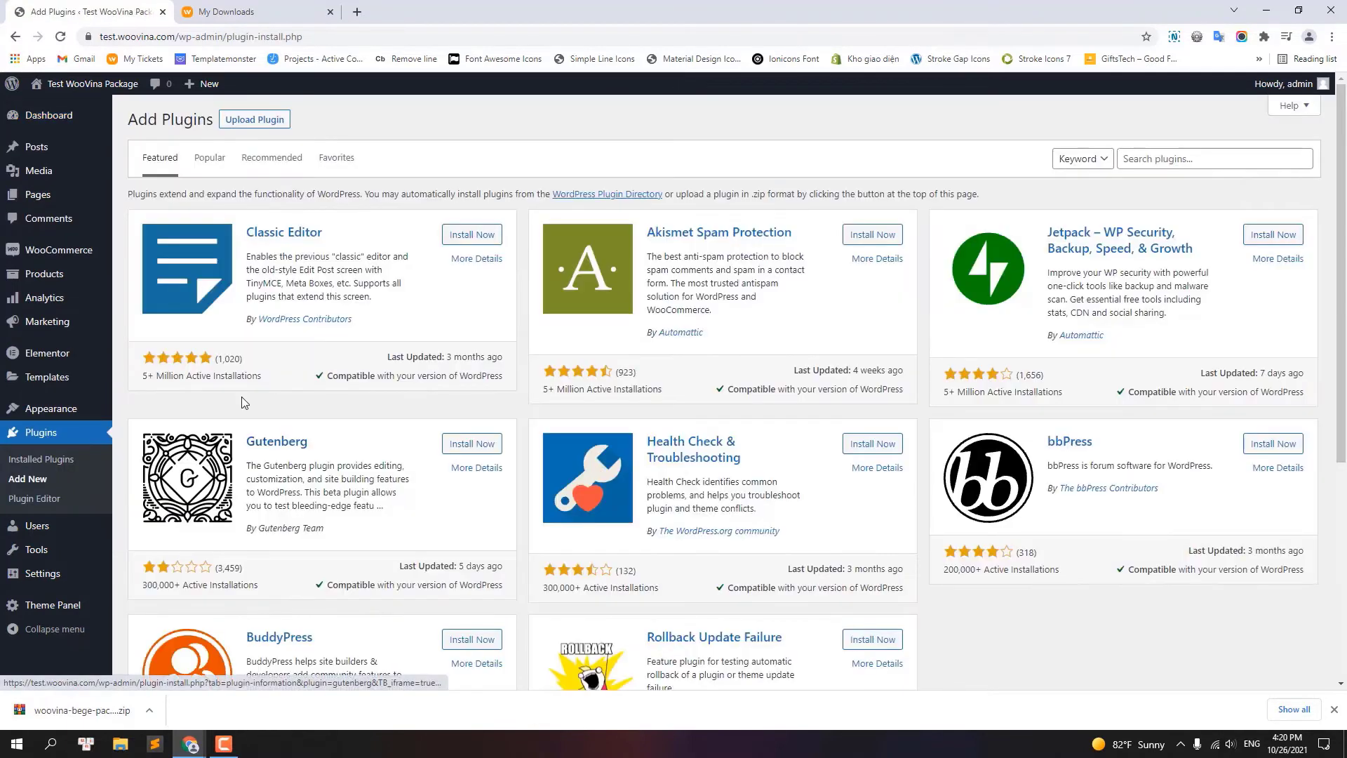
pyautogui.click(246, 117)
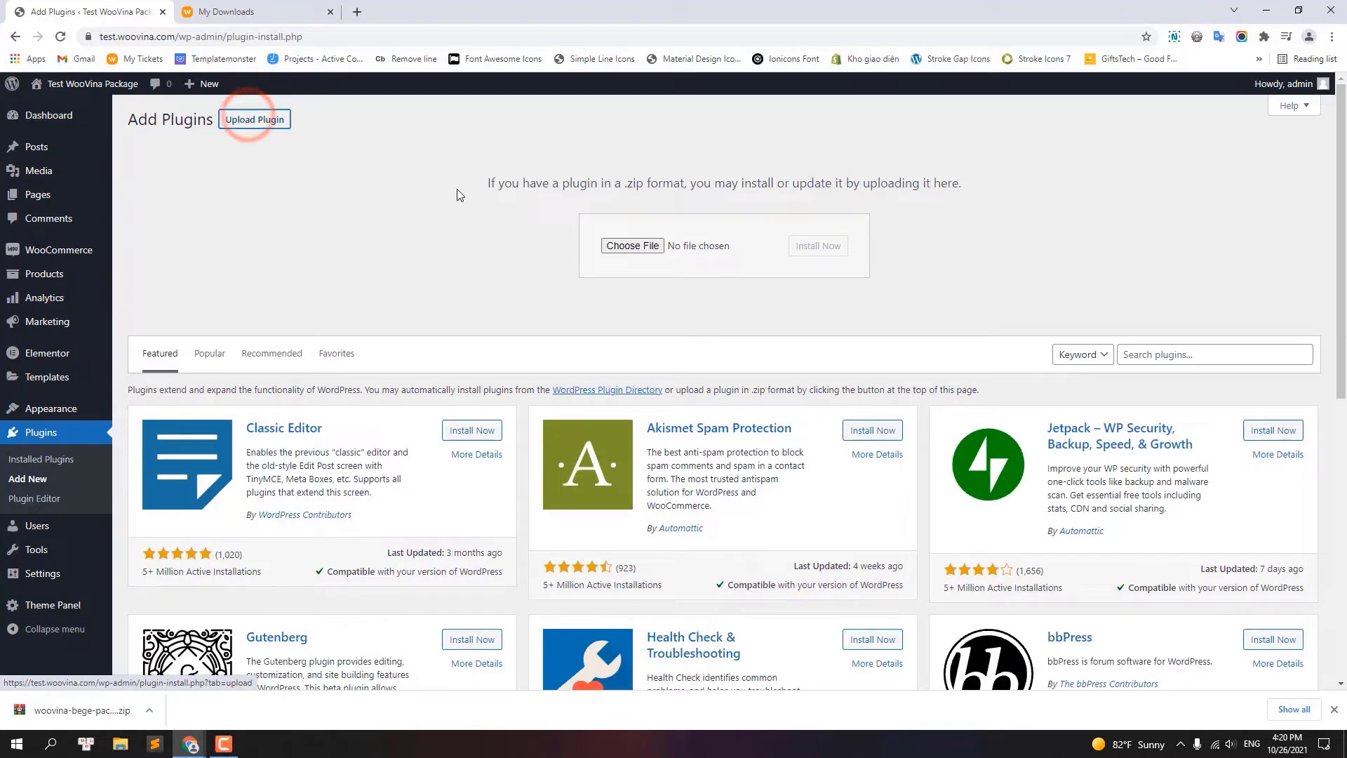
pyautogui.click(634, 246)
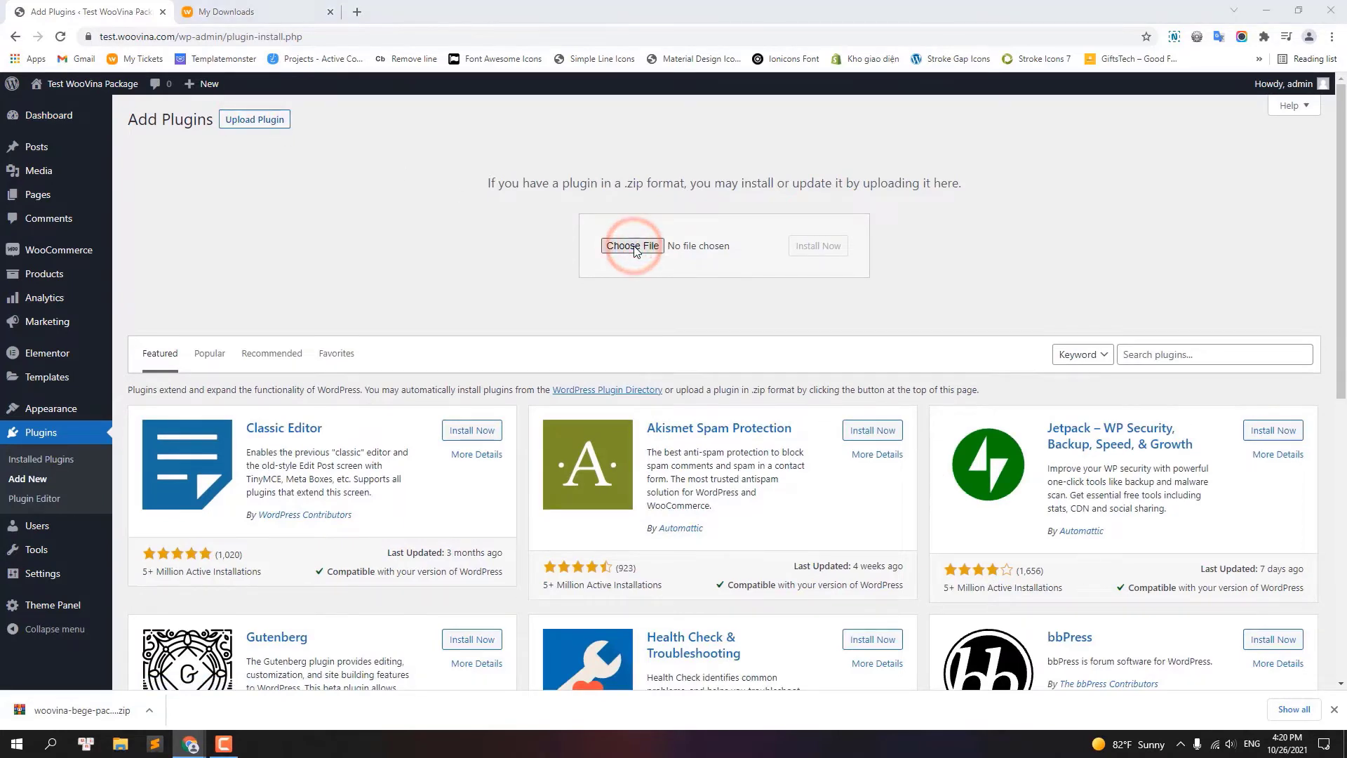
pyautogui.click(180, 207)
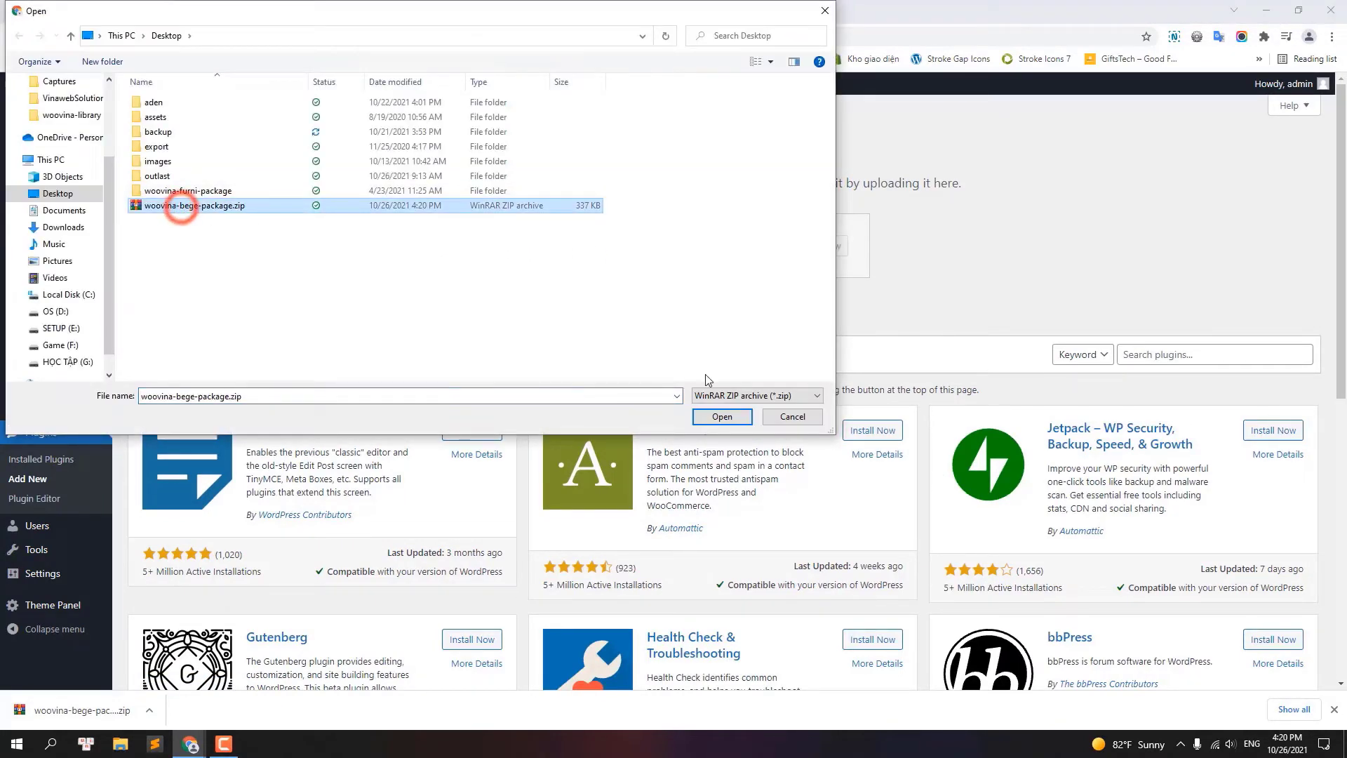
pyautogui.click(721, 416)
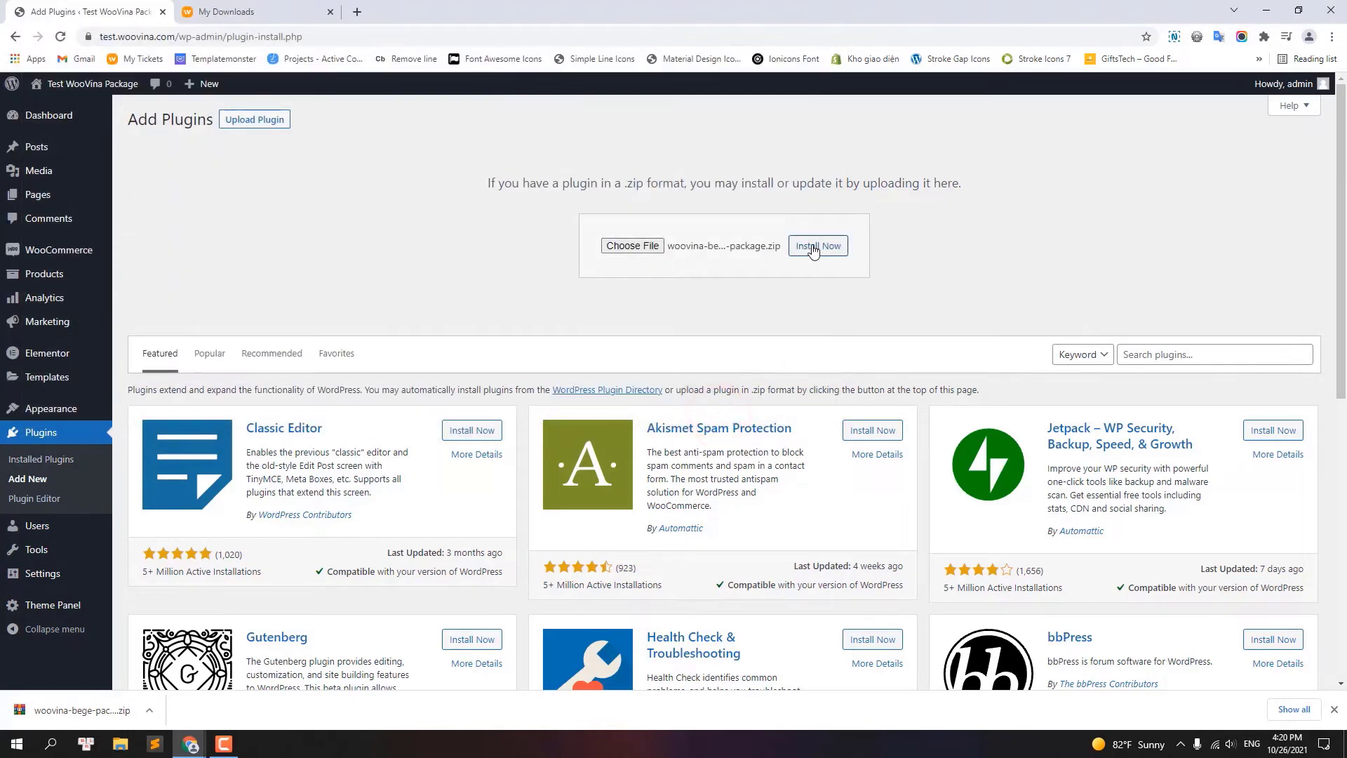
pyautogui.click(813, 248)
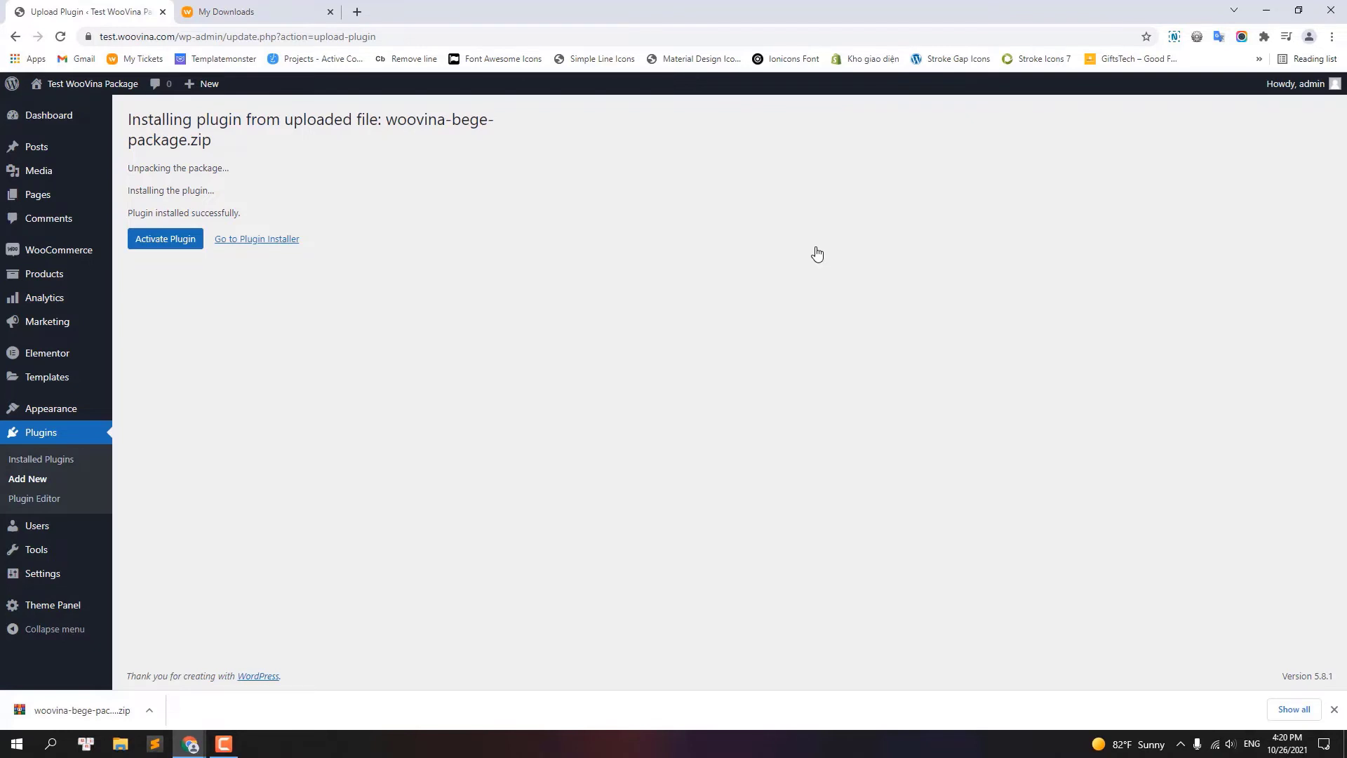
pyautogui.click(162, 239)
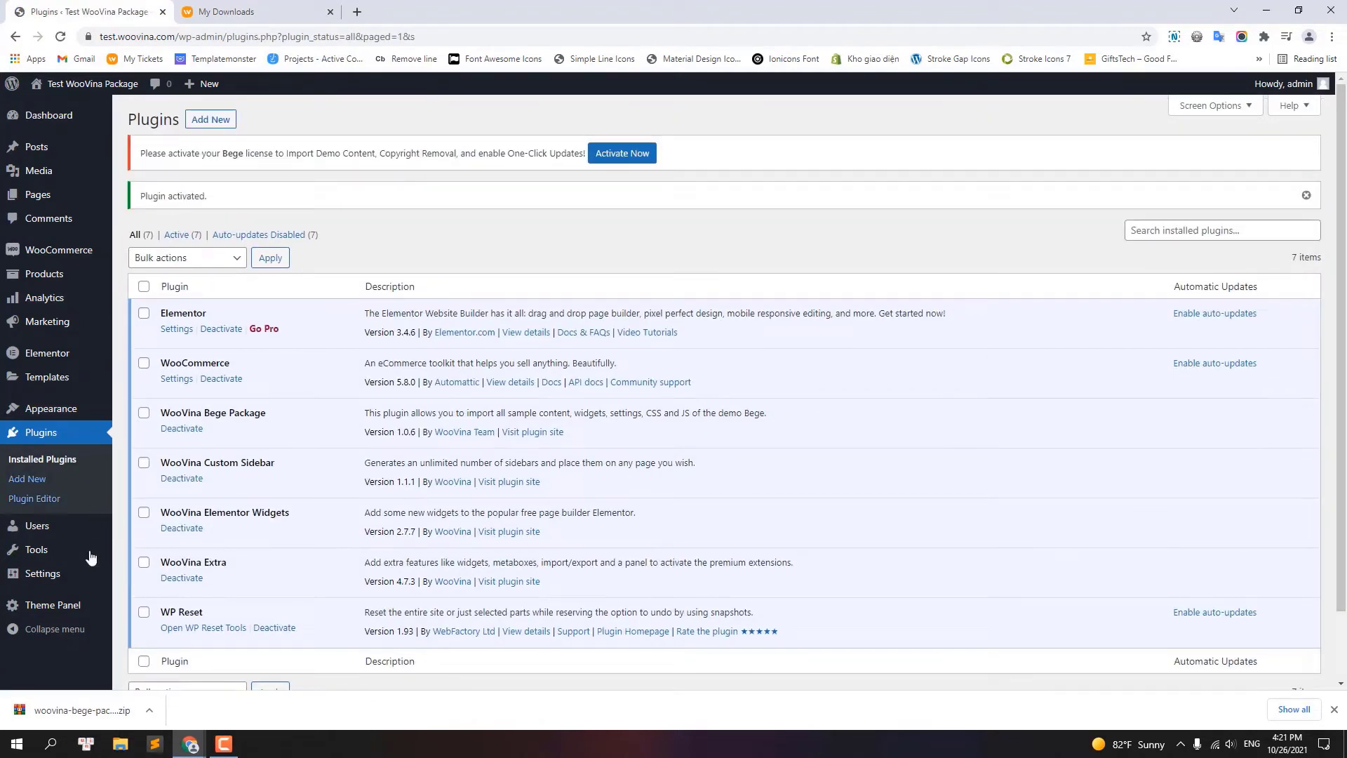
# - Open the WordPress site's Theme Licenses settings and copy the Bege Package license key from the WooVina account's subscriptions
pyautogui.moveTo(77, 605)
pyautogui.click(146, 646)
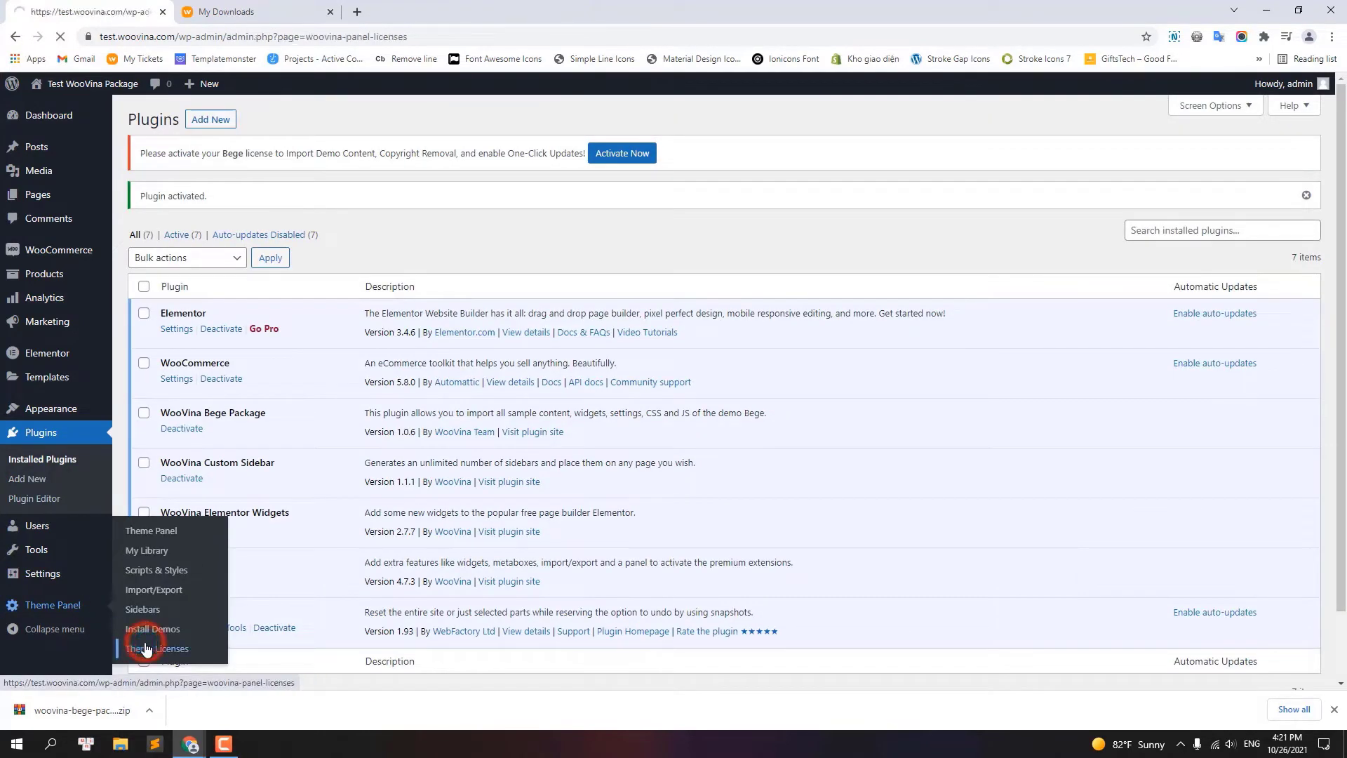
pyautogui.click(237, 12)
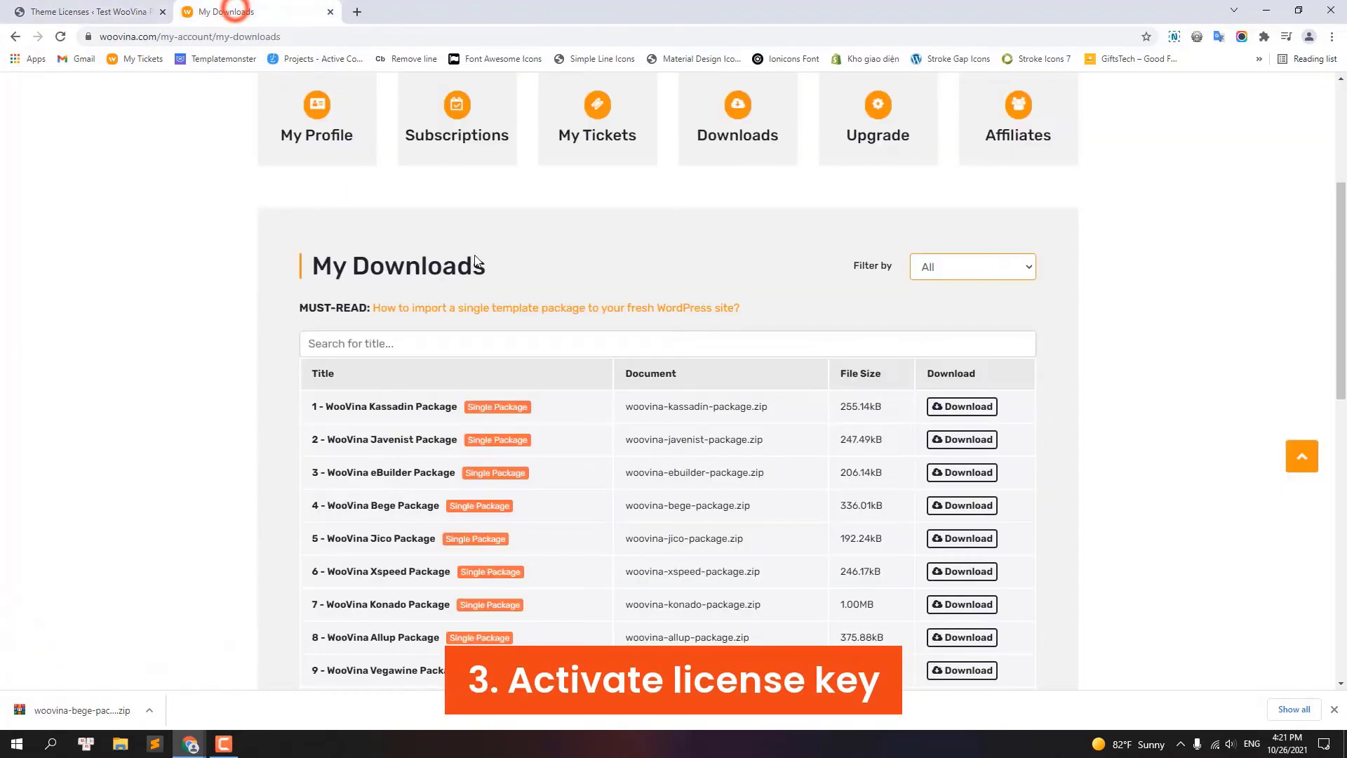
pyautogui.scroll(3, 601, 346)
pyautogui.click(460, 355)
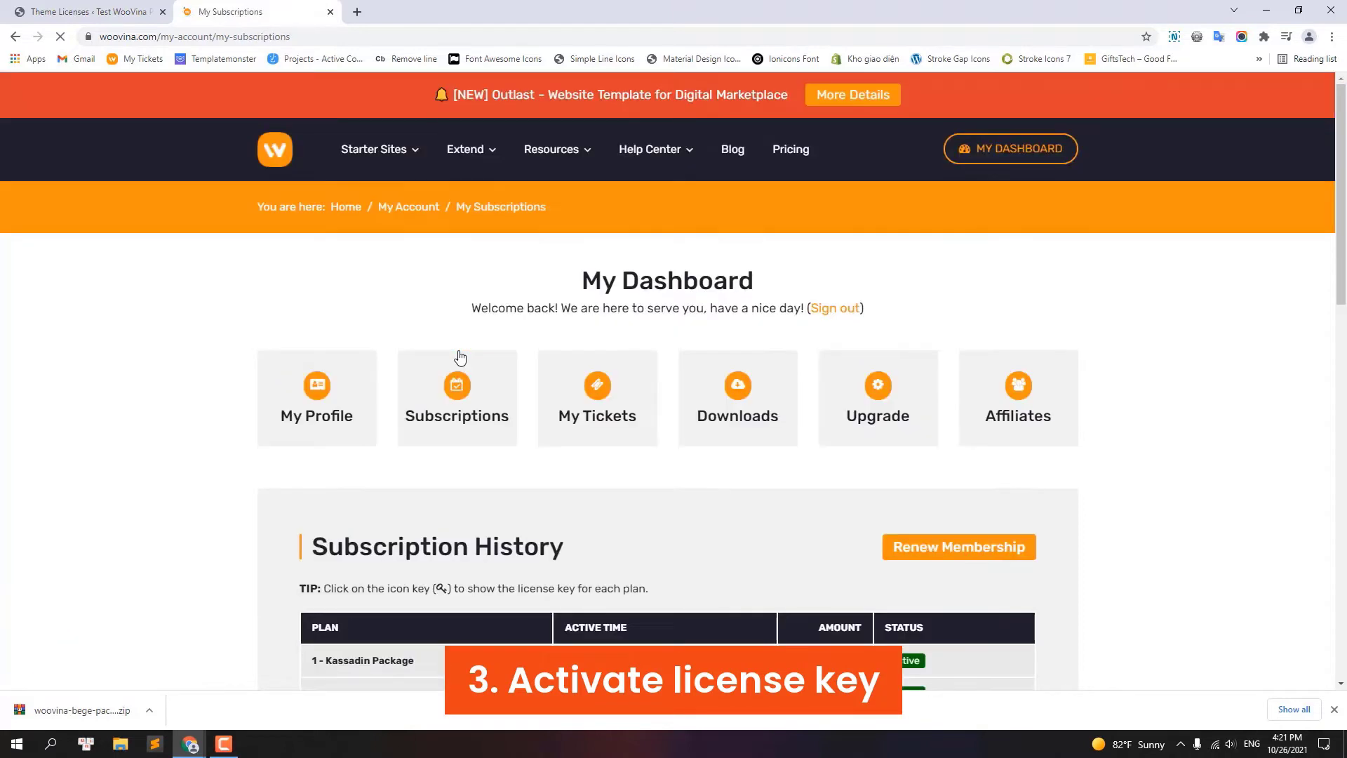
pyautogui.scroll(-10, 651, 448)
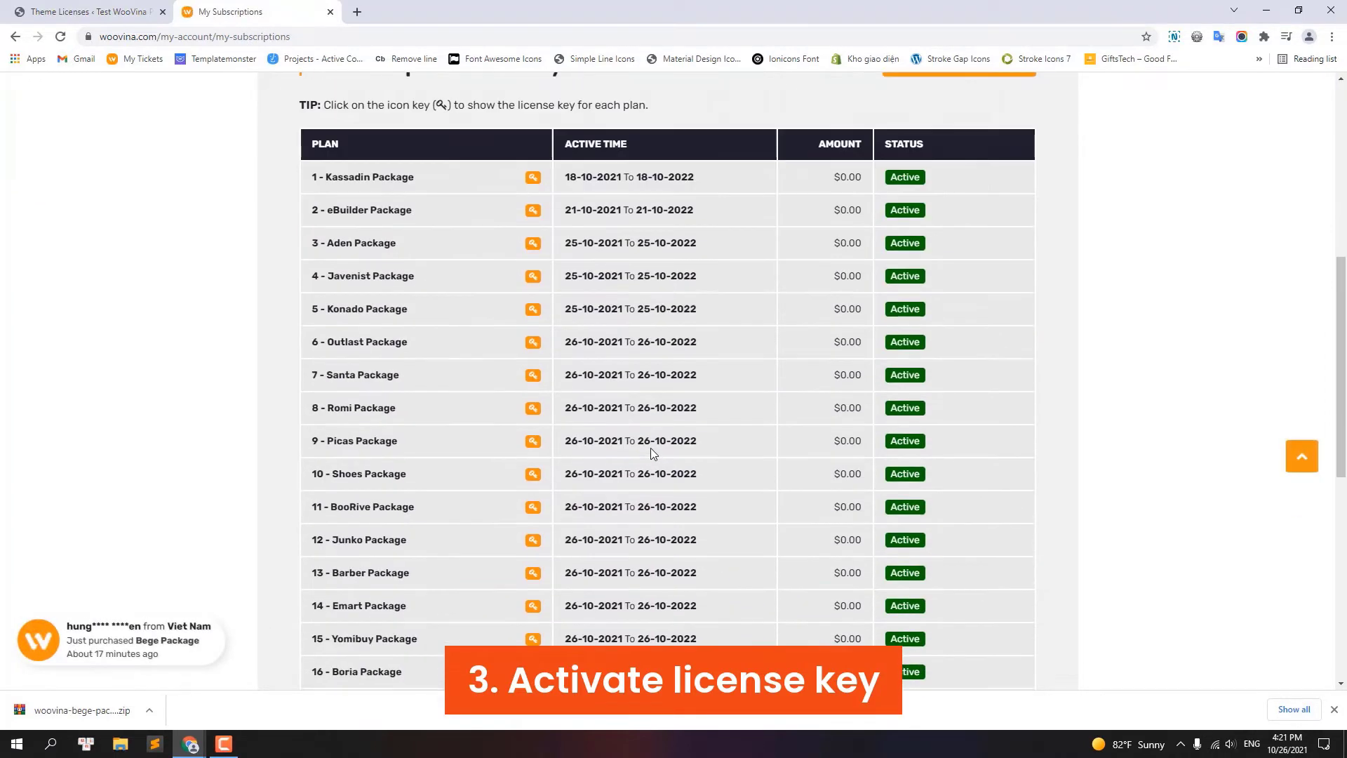
pyautogui.click(585, 494)
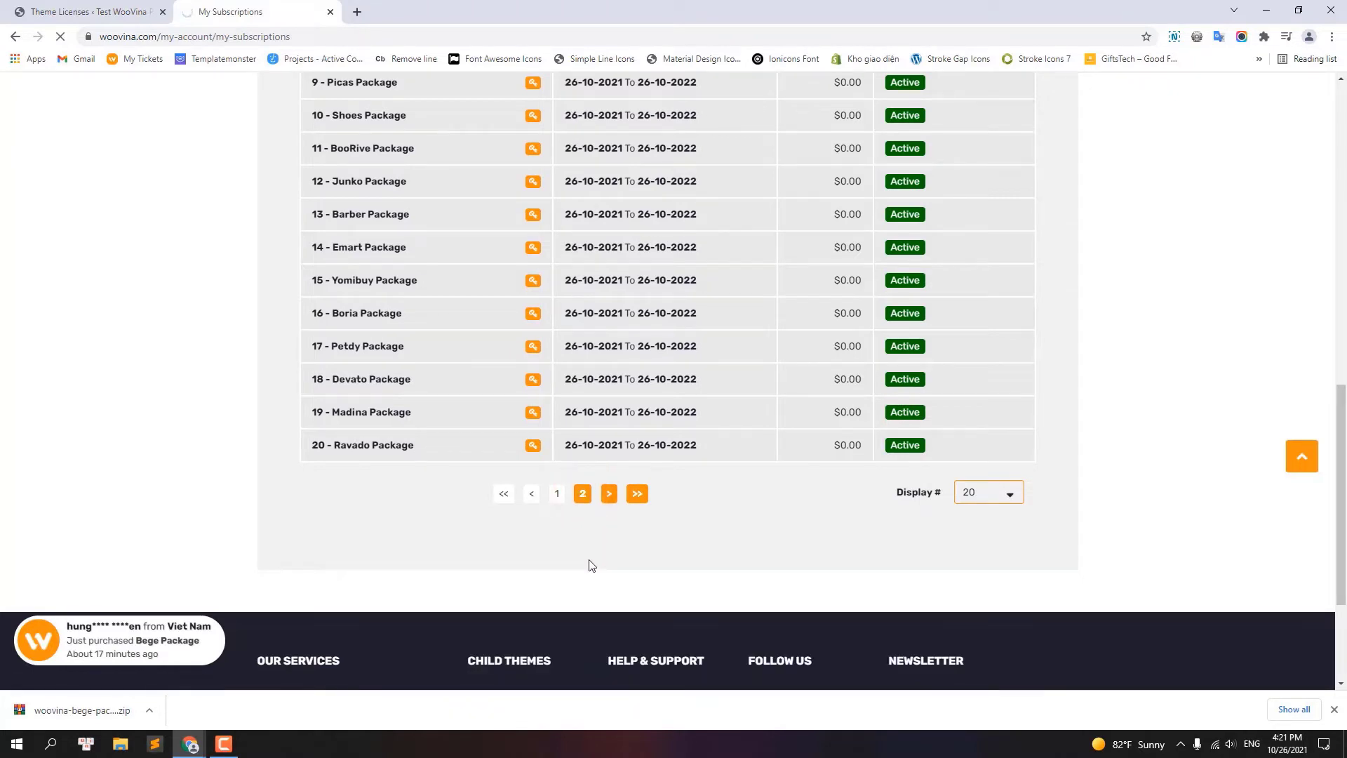
pyautogui.scroll(-5, 592, 548)
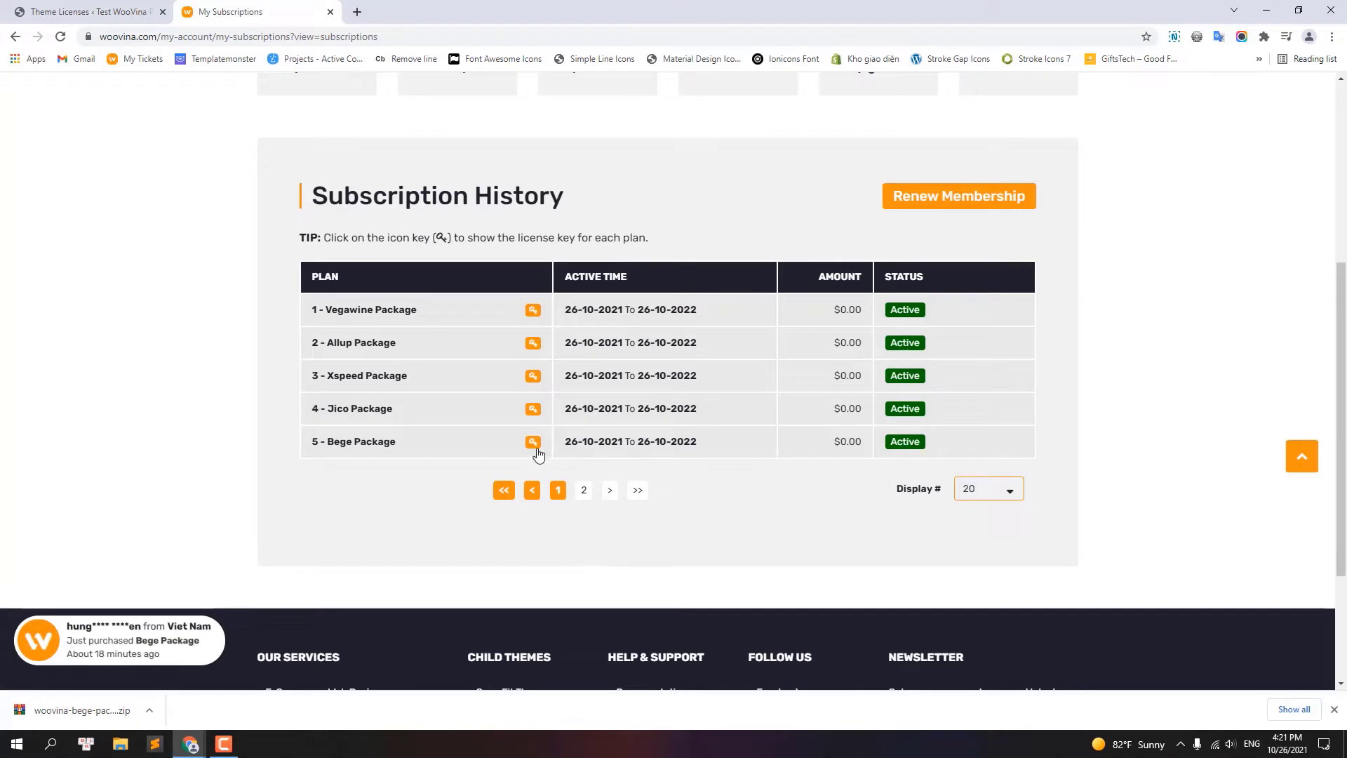
pyautogui.click(535, 444)
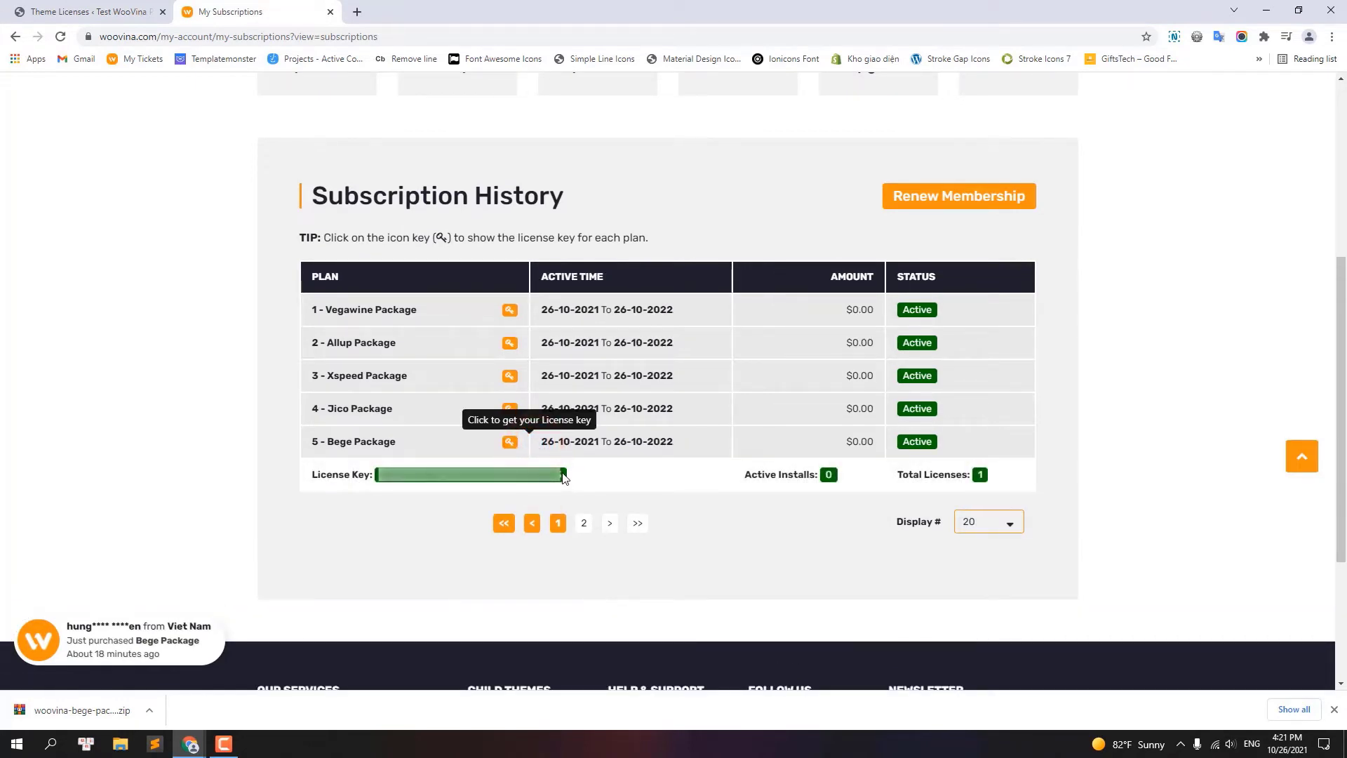
pyautogui.moveTo(563, 477); pyautogui.dragTo(379, 476)
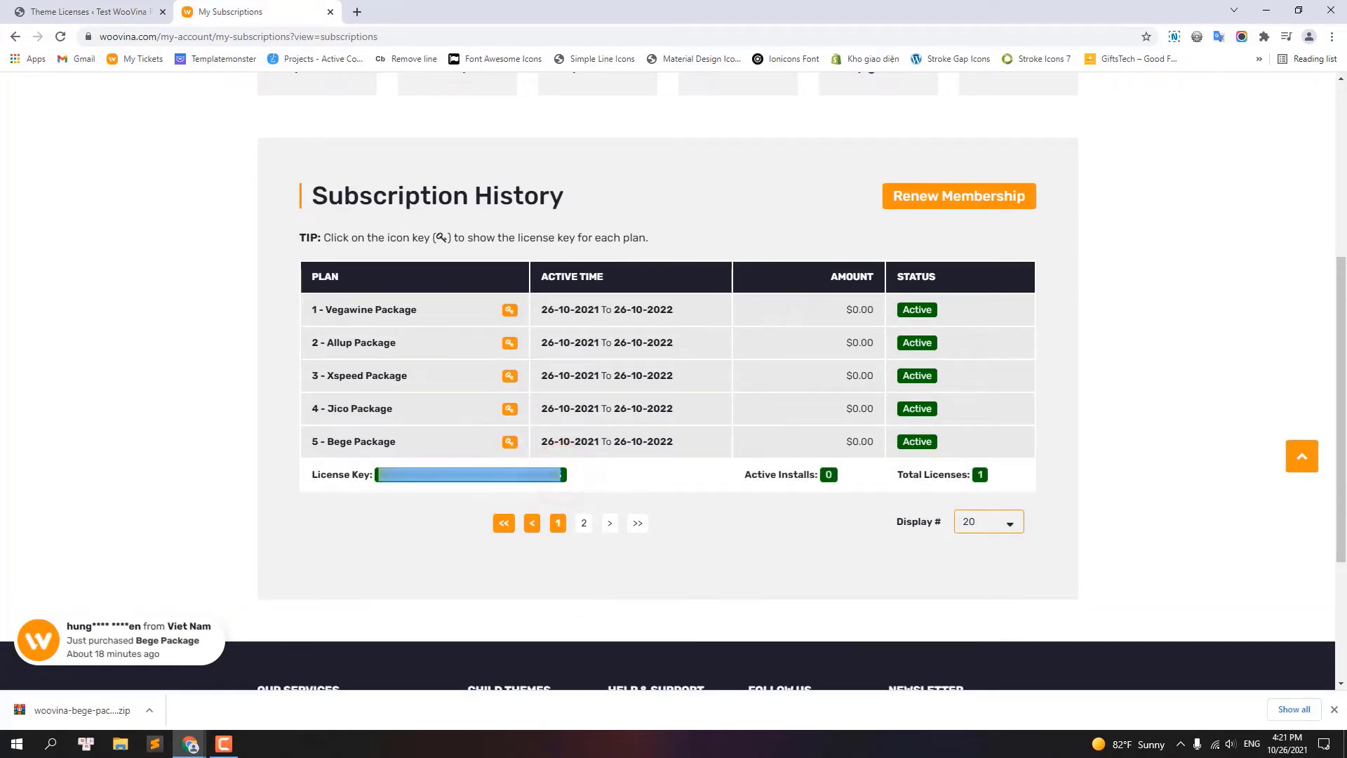
pyautogui.rightClick(391, 476)
pyautogui.click(430, 483)
# - Paste the license key into the Bege License Key field on the WordPress site and save the license settings
pyautogui.click(99, 12)
pyautogui.rightClick(248, 238)
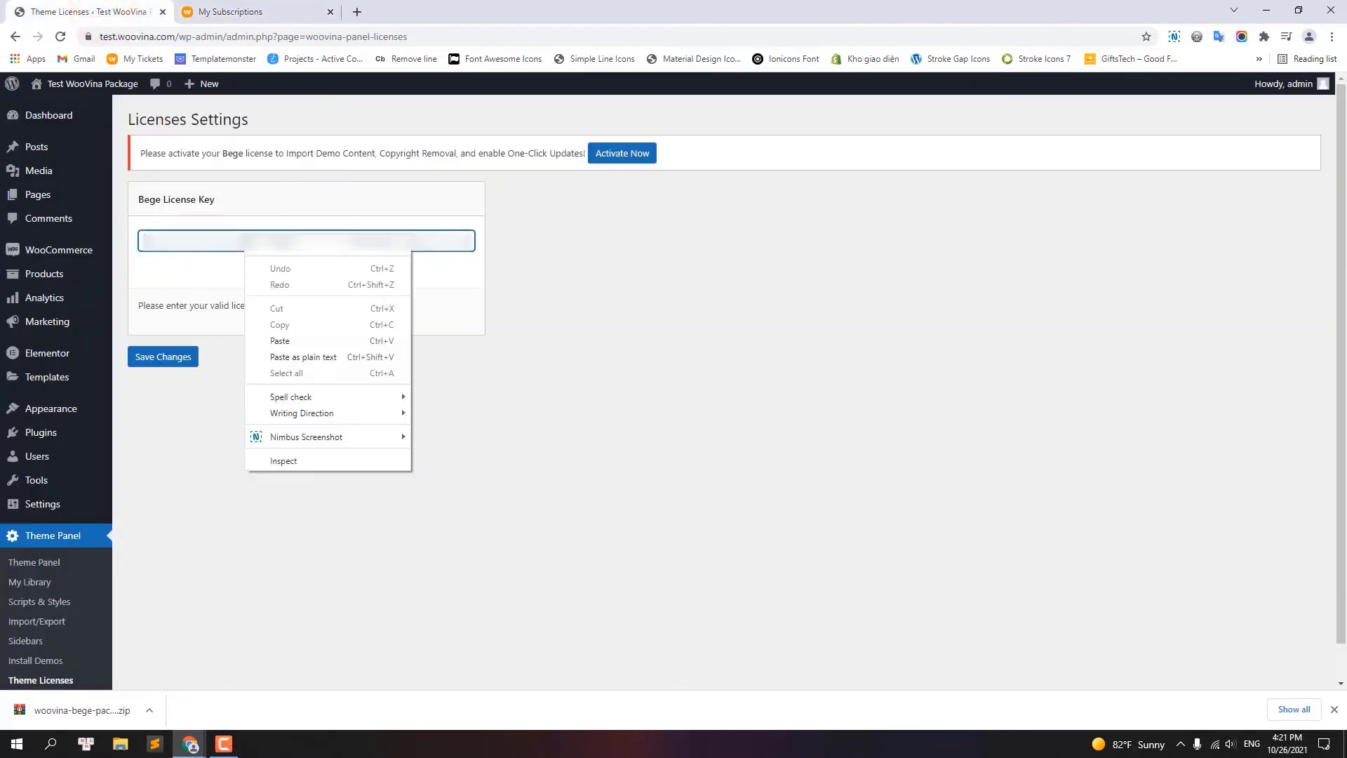
pyautogui.click(280, 340)
pyautogui.click(153, 358)
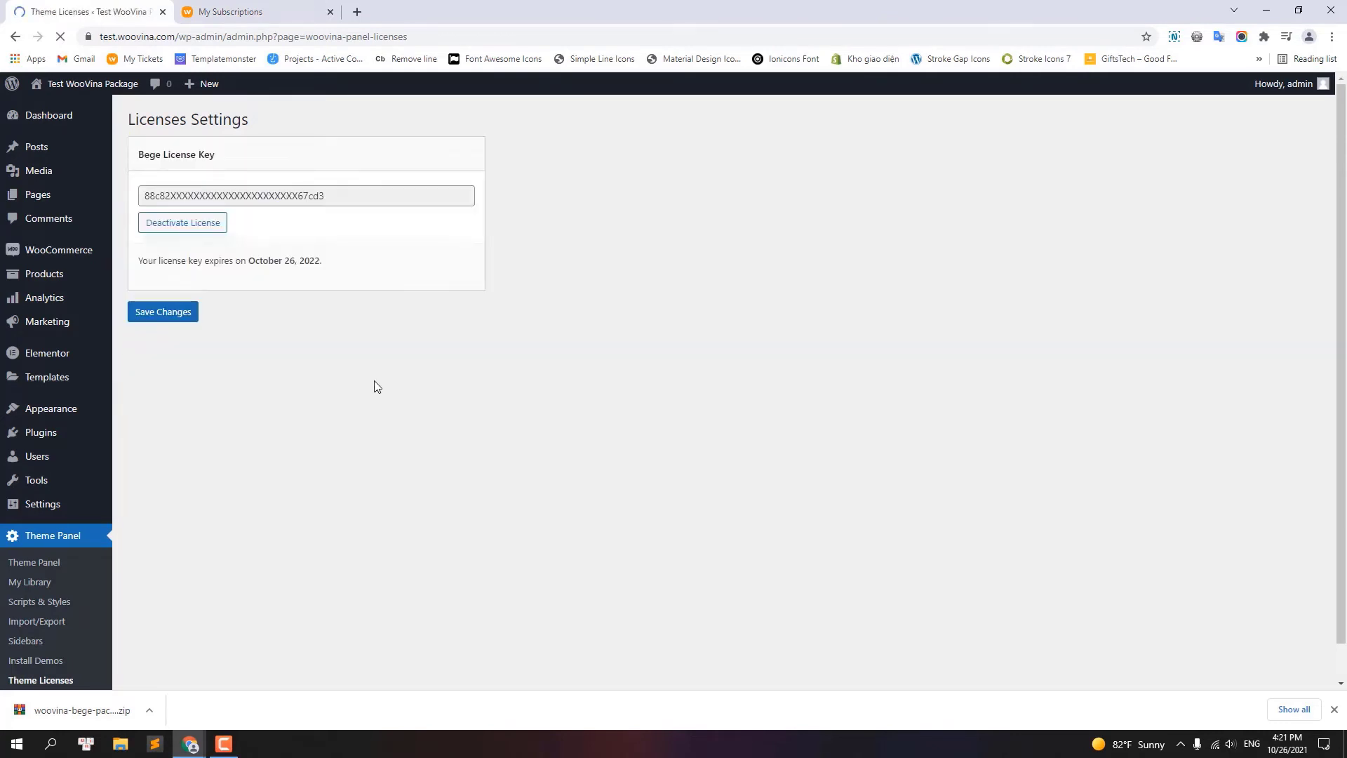
# - Move all default WordPress pages to the Trash in bulk and permanently empty the page Trash
pyautogui.click(41, 203)
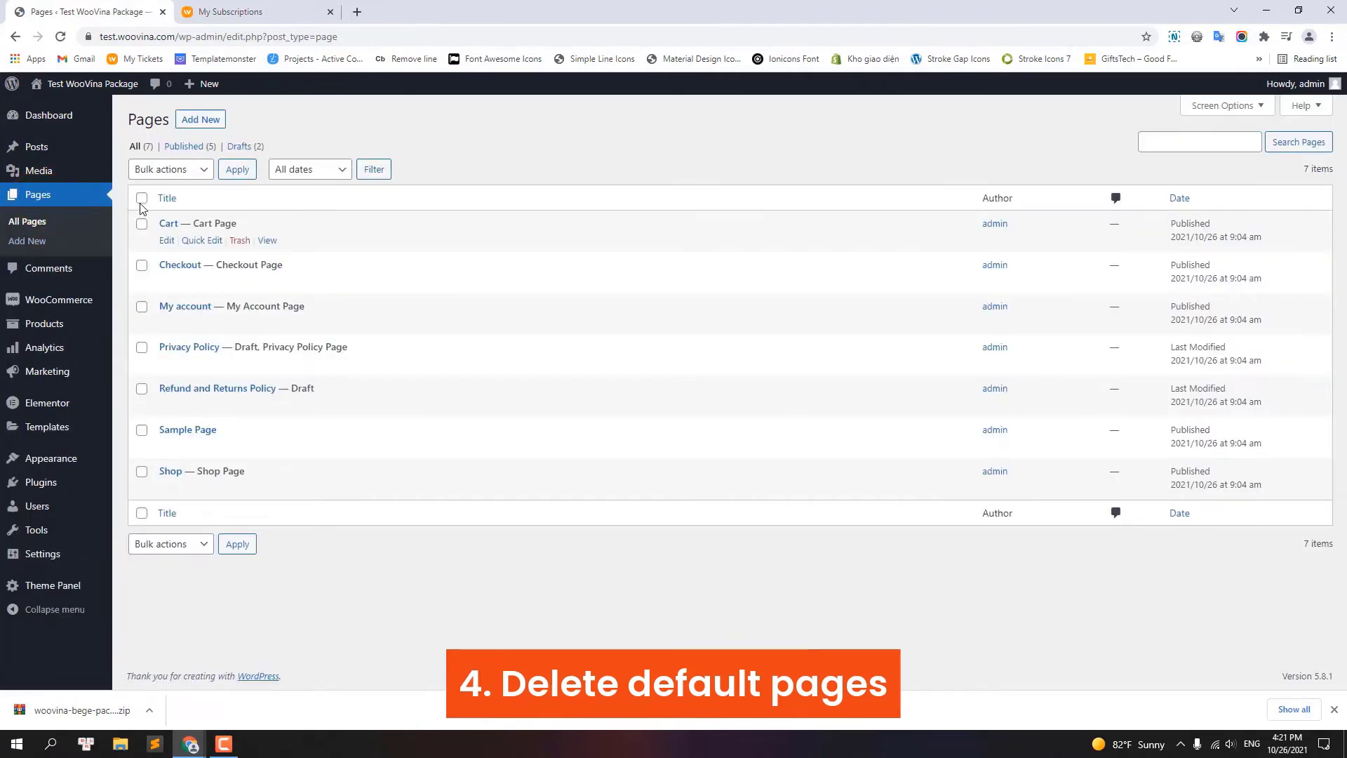
pyautogui.click(141, 198)
pyautogui.click(168, 169)
pyautogui.click(159, 211)
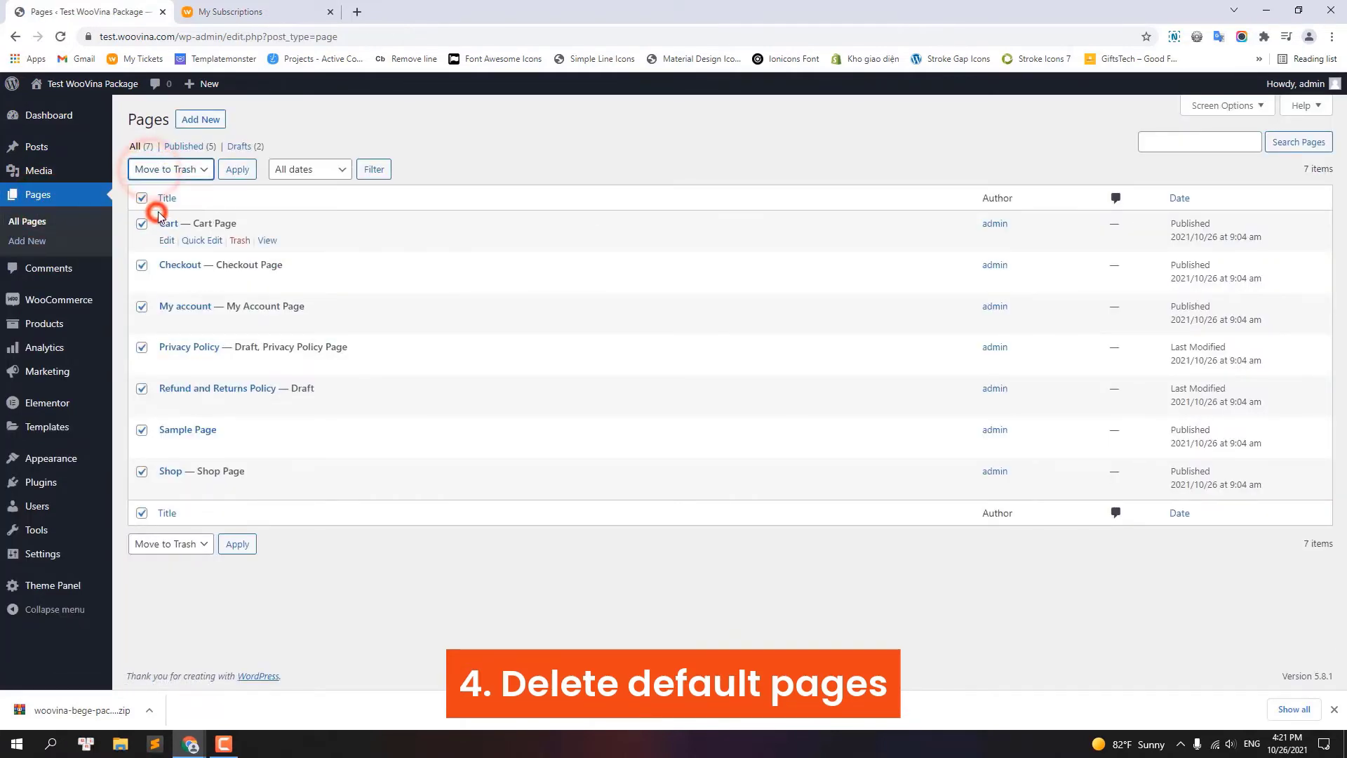
pyautogui.click(237, 173)
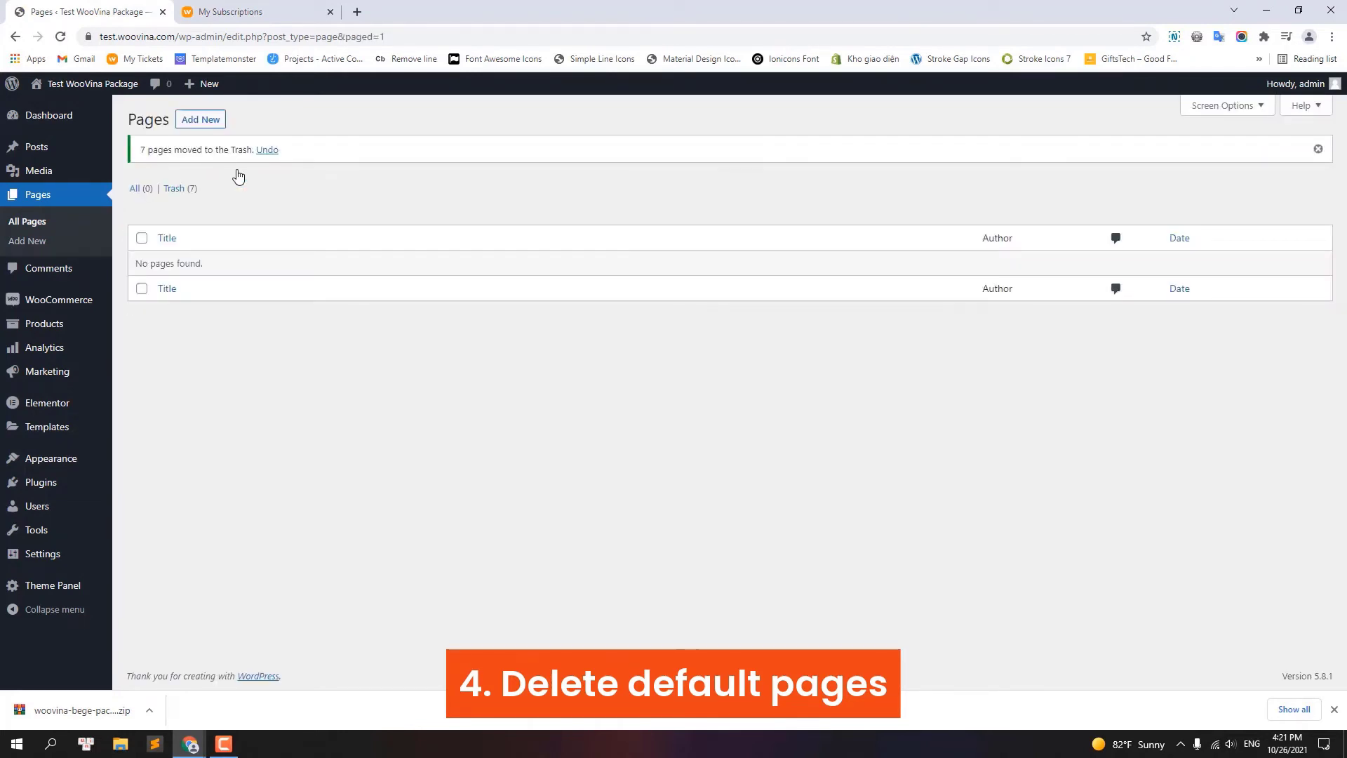
pyautogui.click(173, 189)
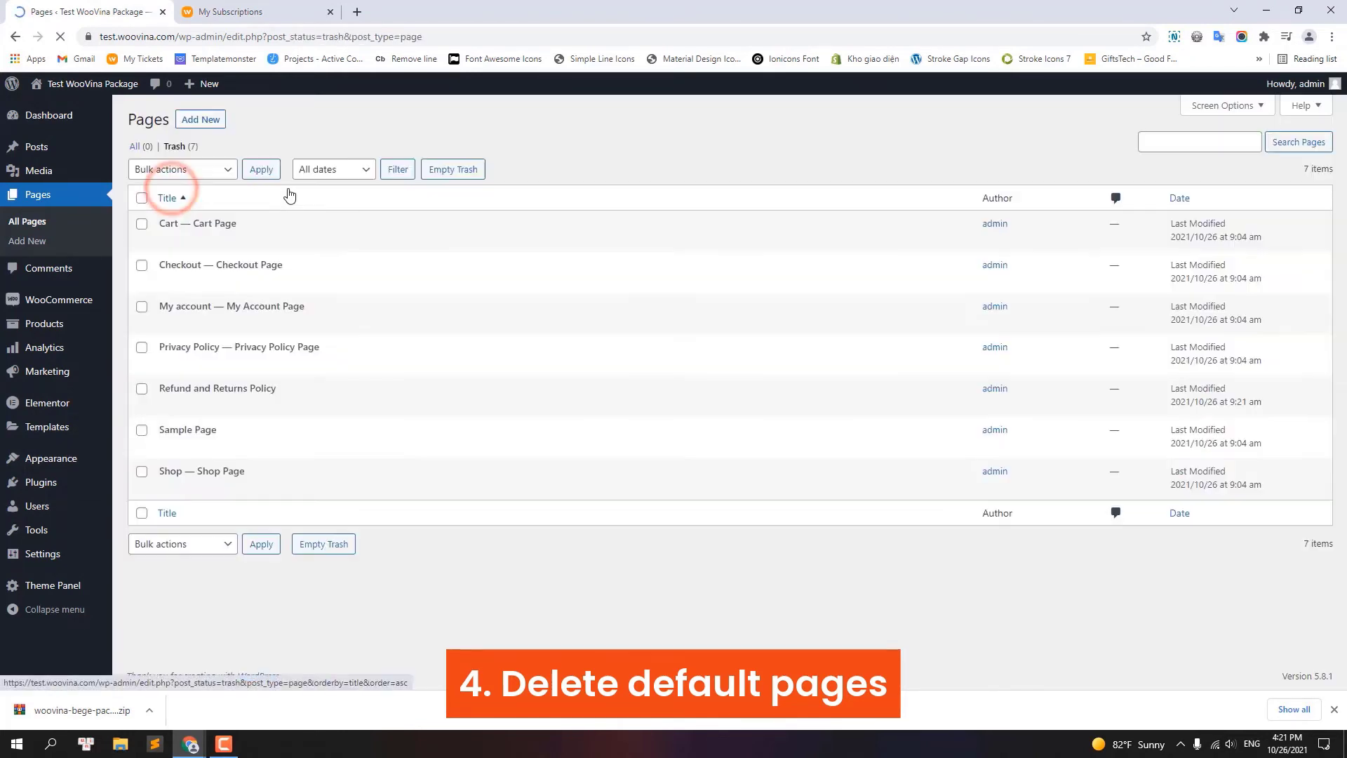
pyautogui.click(454, 172)
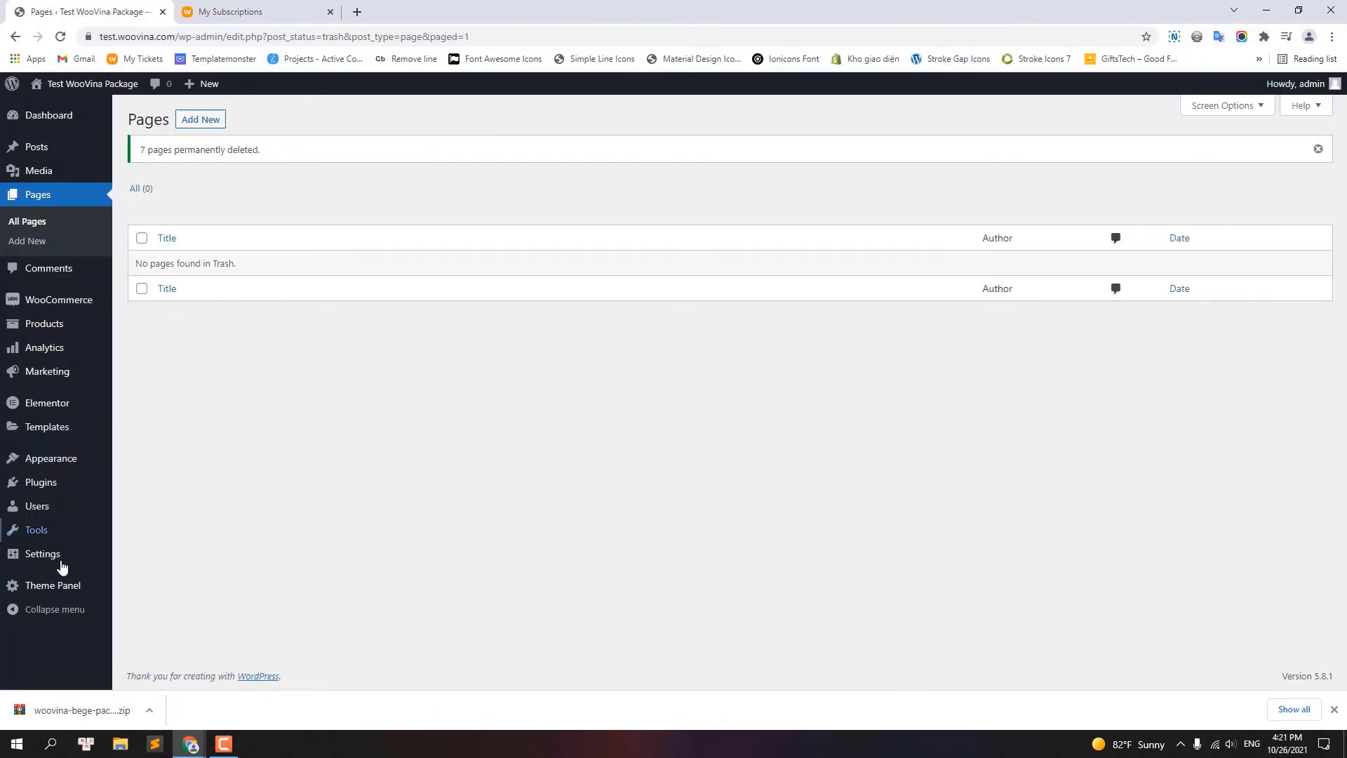
# - Open the Bege demo import and install WPForms plus the WooVina Variation Swatches, Preloader, Product Sharing, Popup Login and Woo Popup plugins
pyautogui.moveTo(62, 585)
pyautogui.click(162, 599)
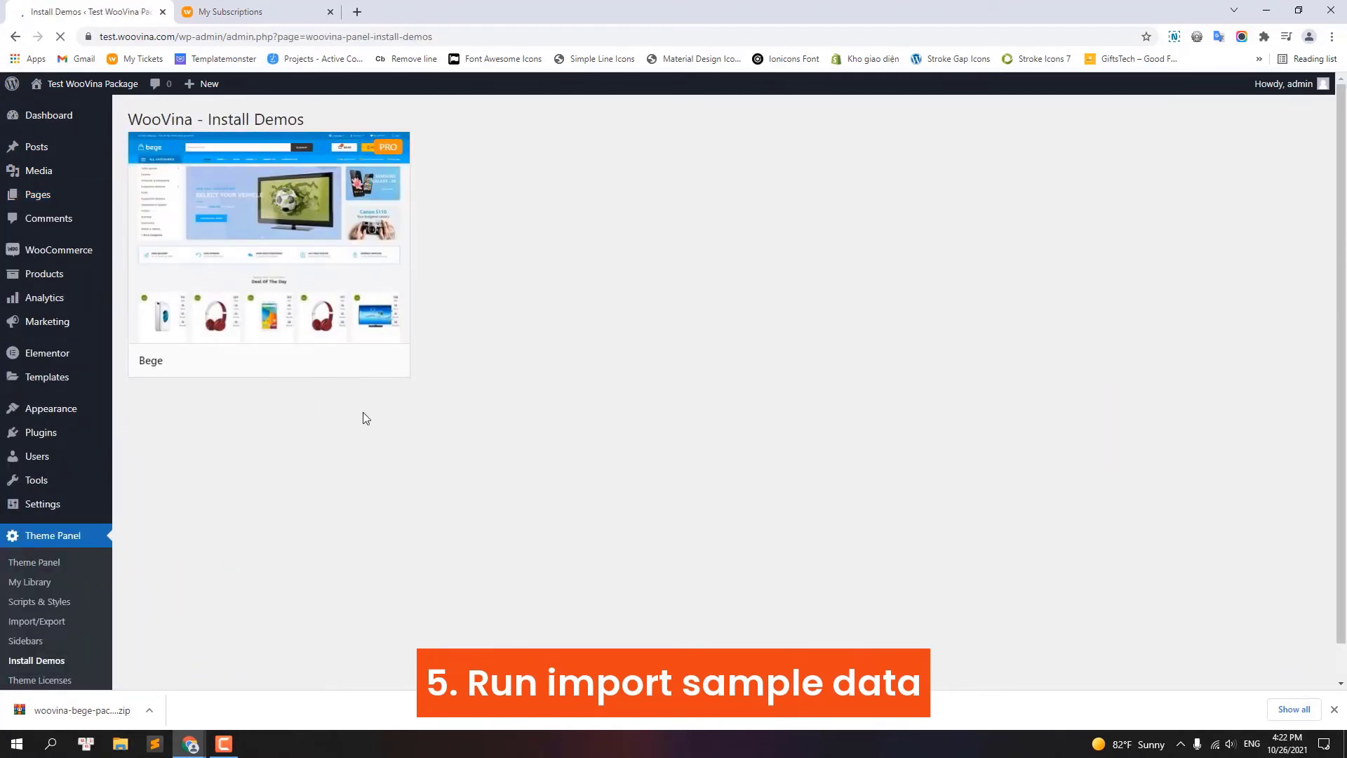
pyautogui.click(275, 255)
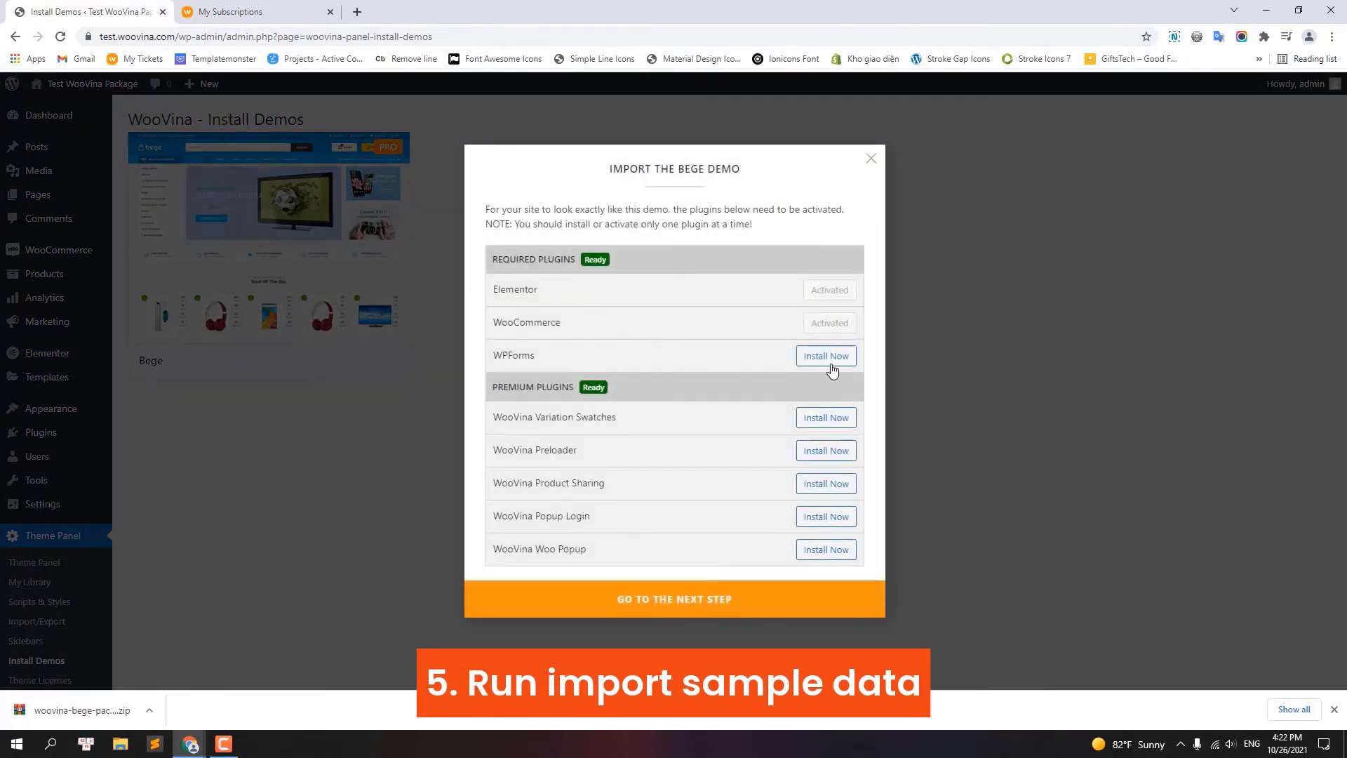
pyautogui.click(828, 358)
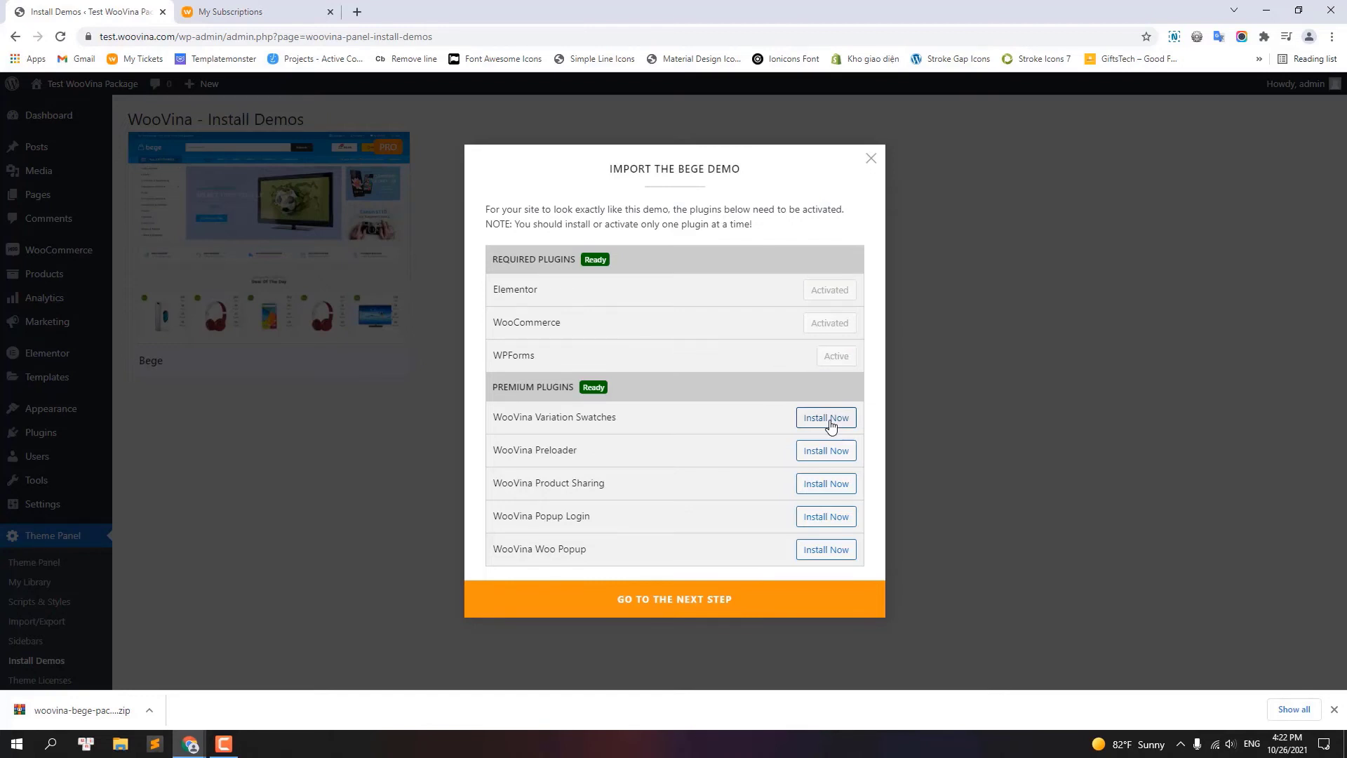
pyautogui.click(831, 424)
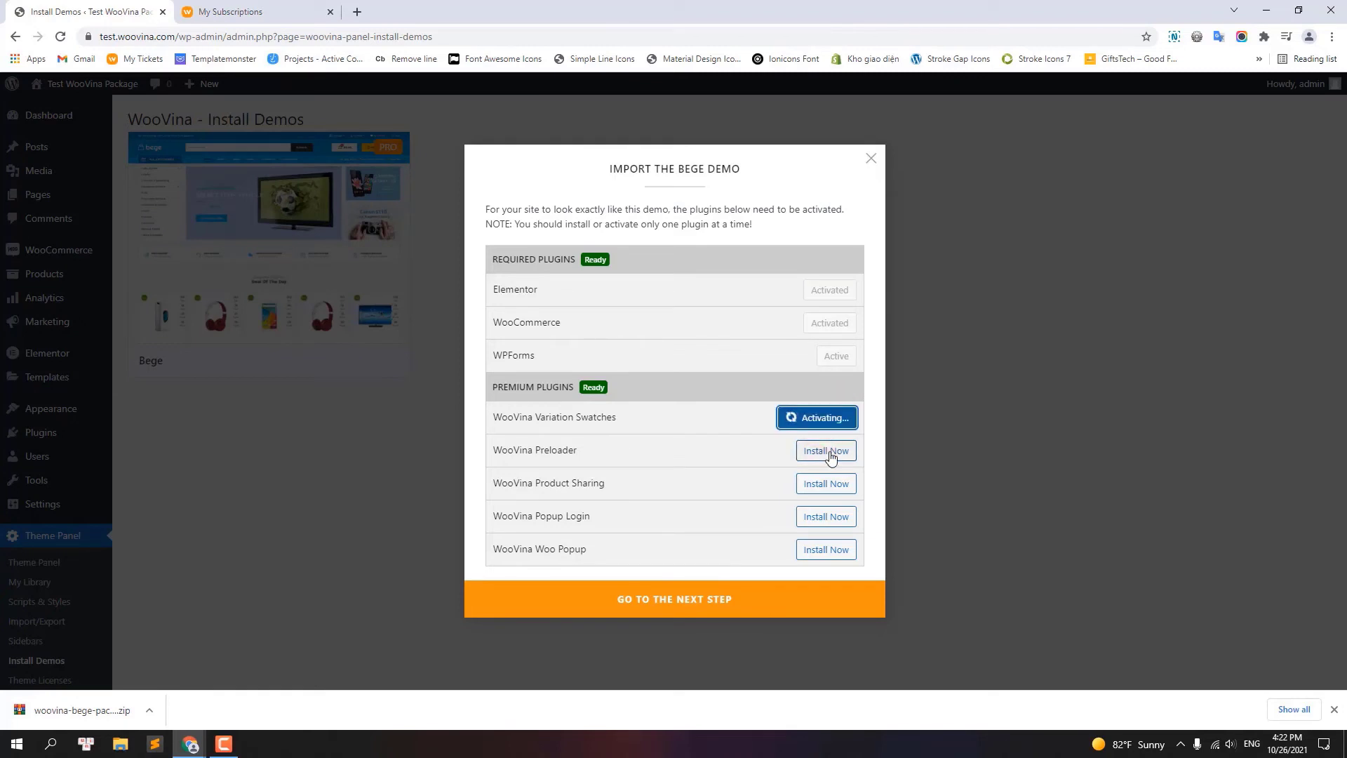
pyautogui.click(830, 454)
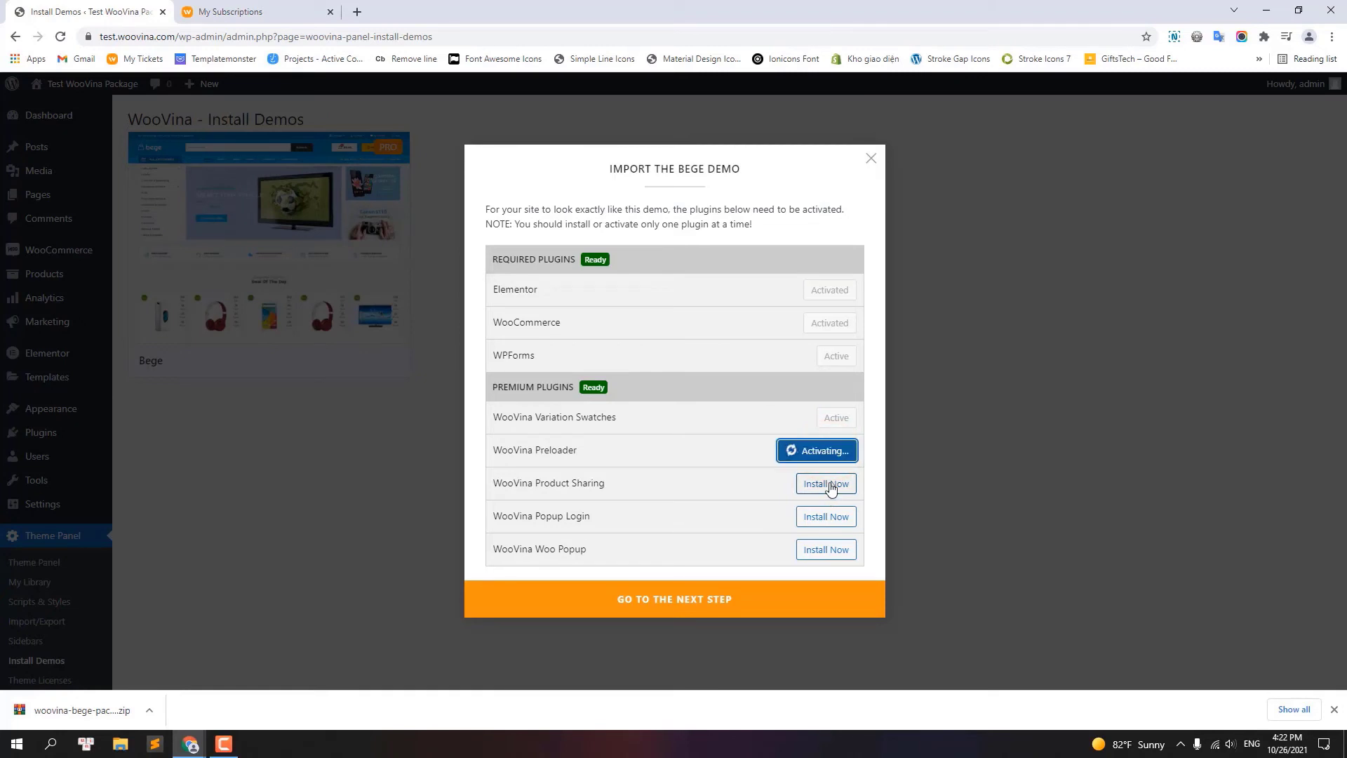
pyautogui.click(831, 487)
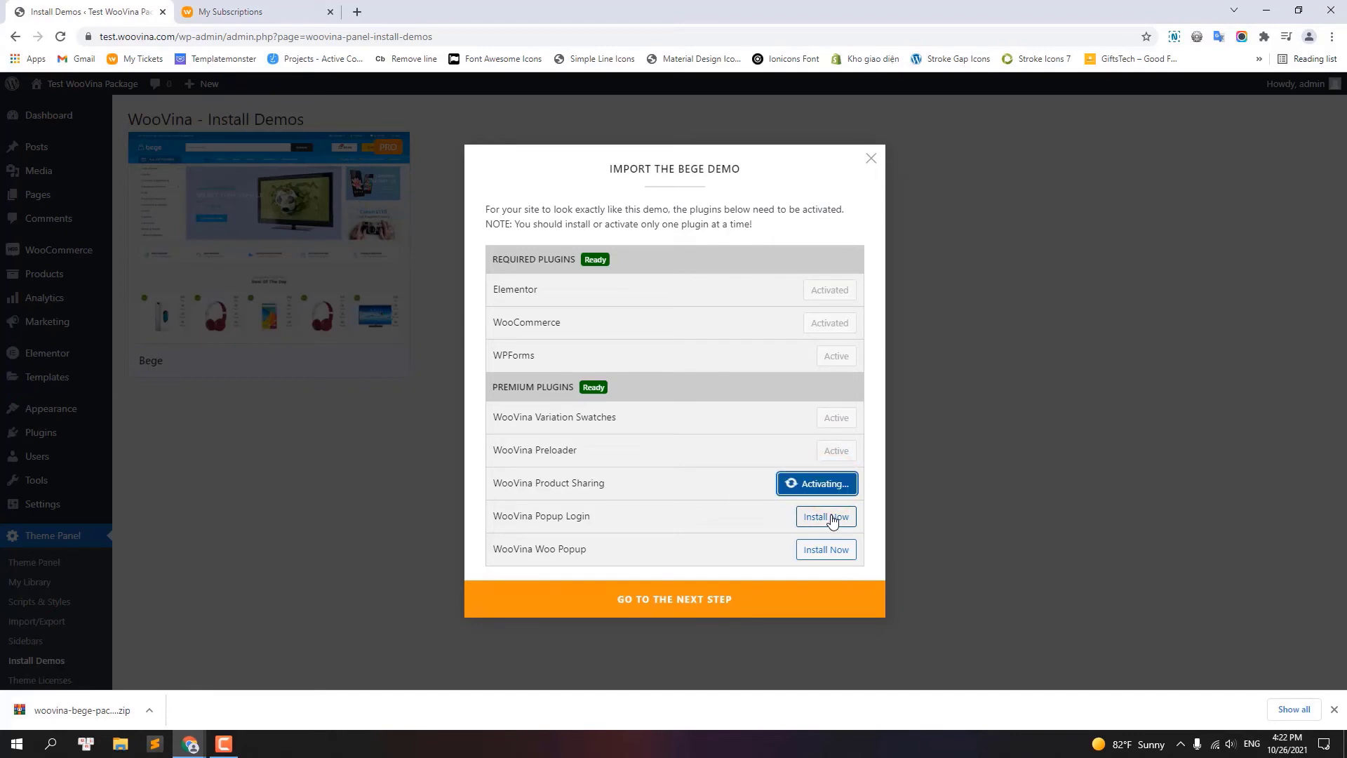
pyautogui.click(833, 519)
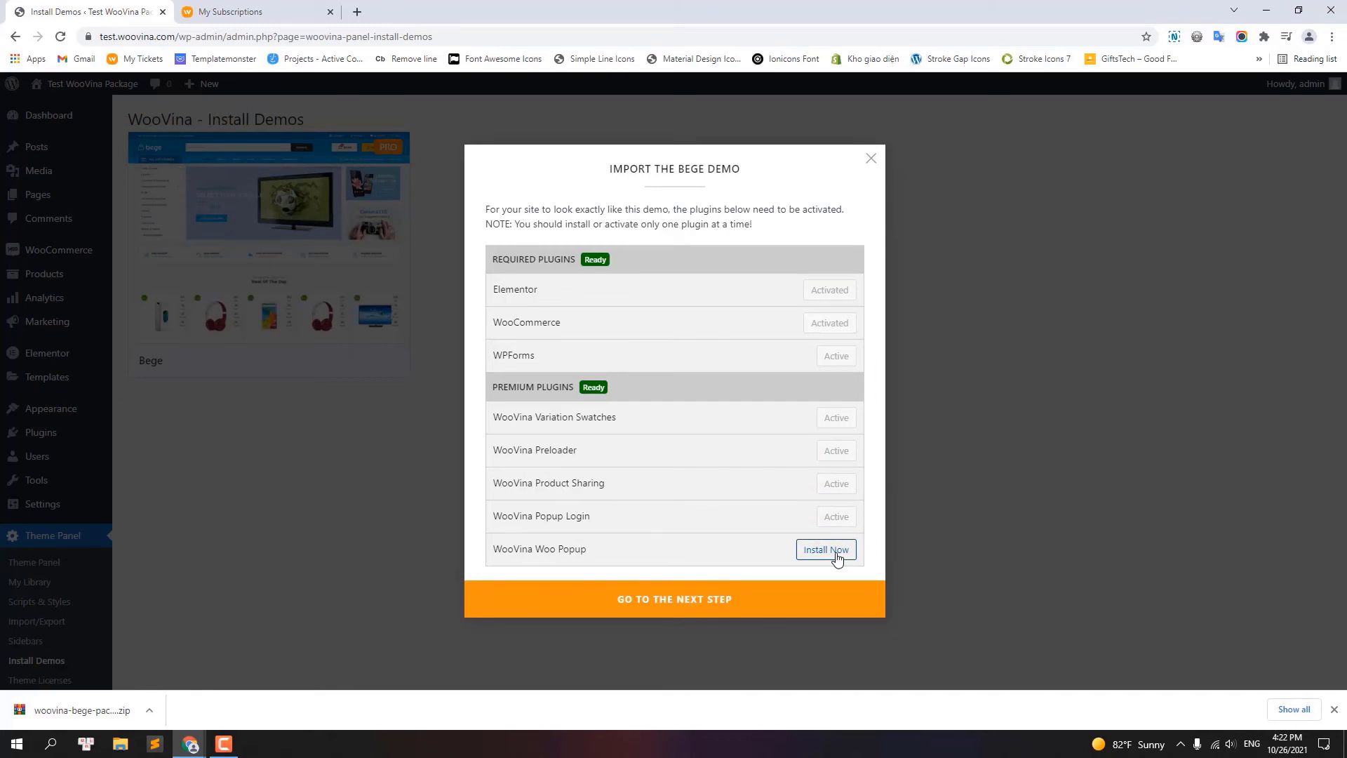
pyautogui.click(836, 551)
# - Import the Bege demo with its XML data, customizer settings, widgets and contact form, and open Elementor's Replace URL tool
pyautogui.click(673, 603)
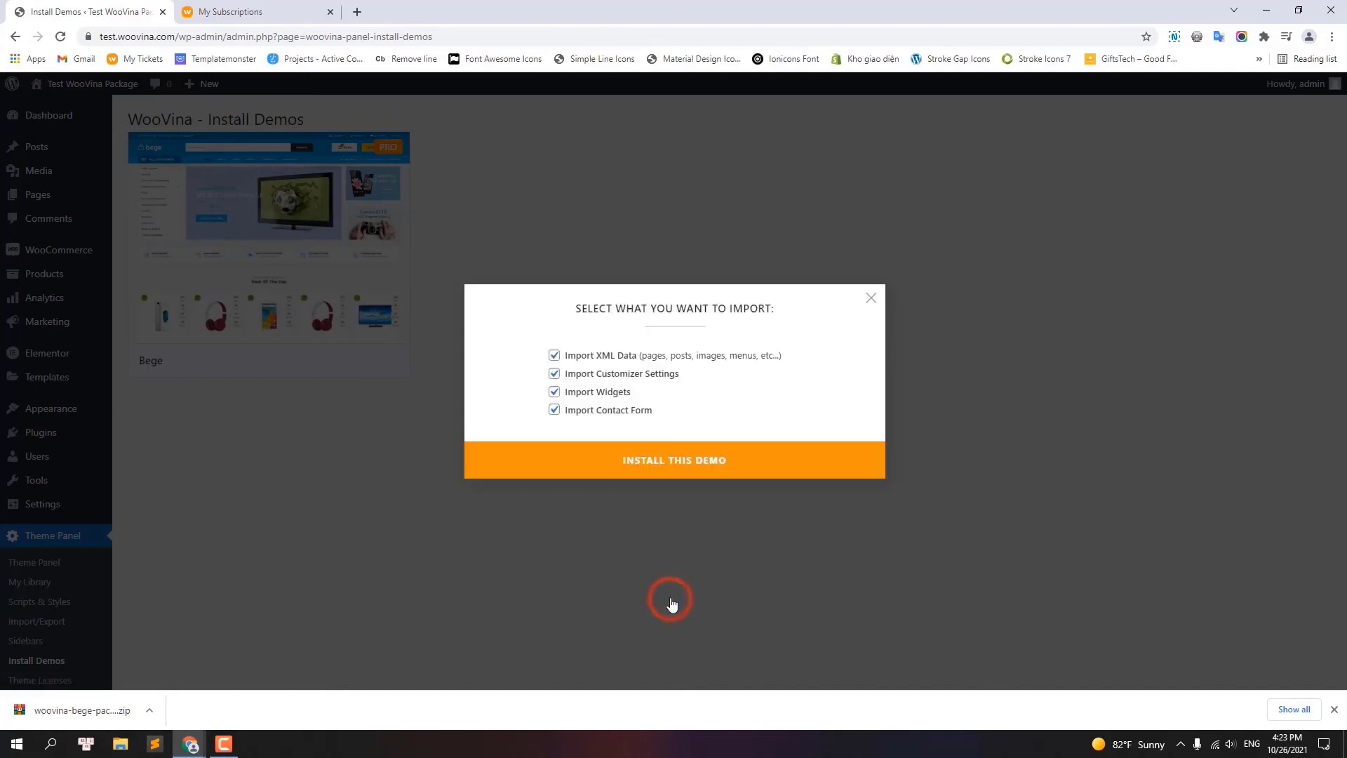
pyautogui.click(680, 469)
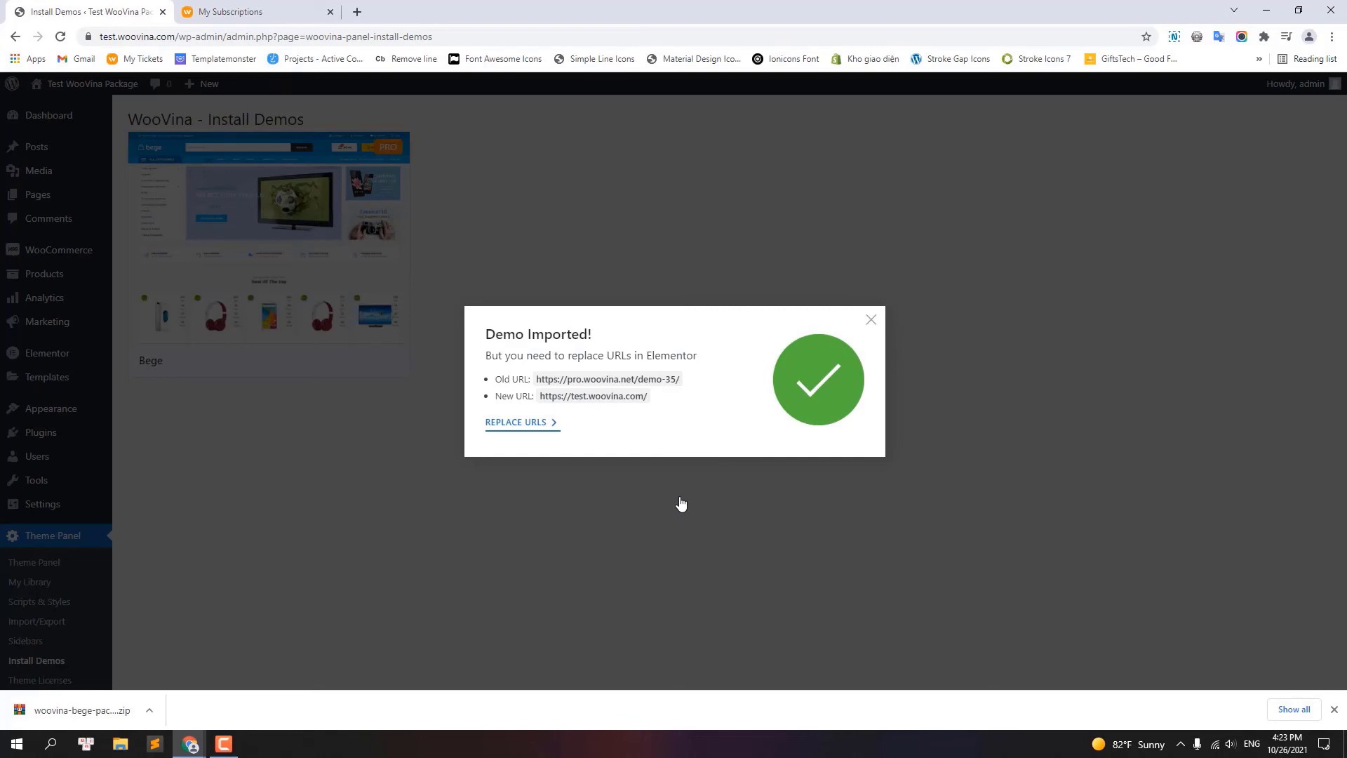
pyautogui.click(522, 422)
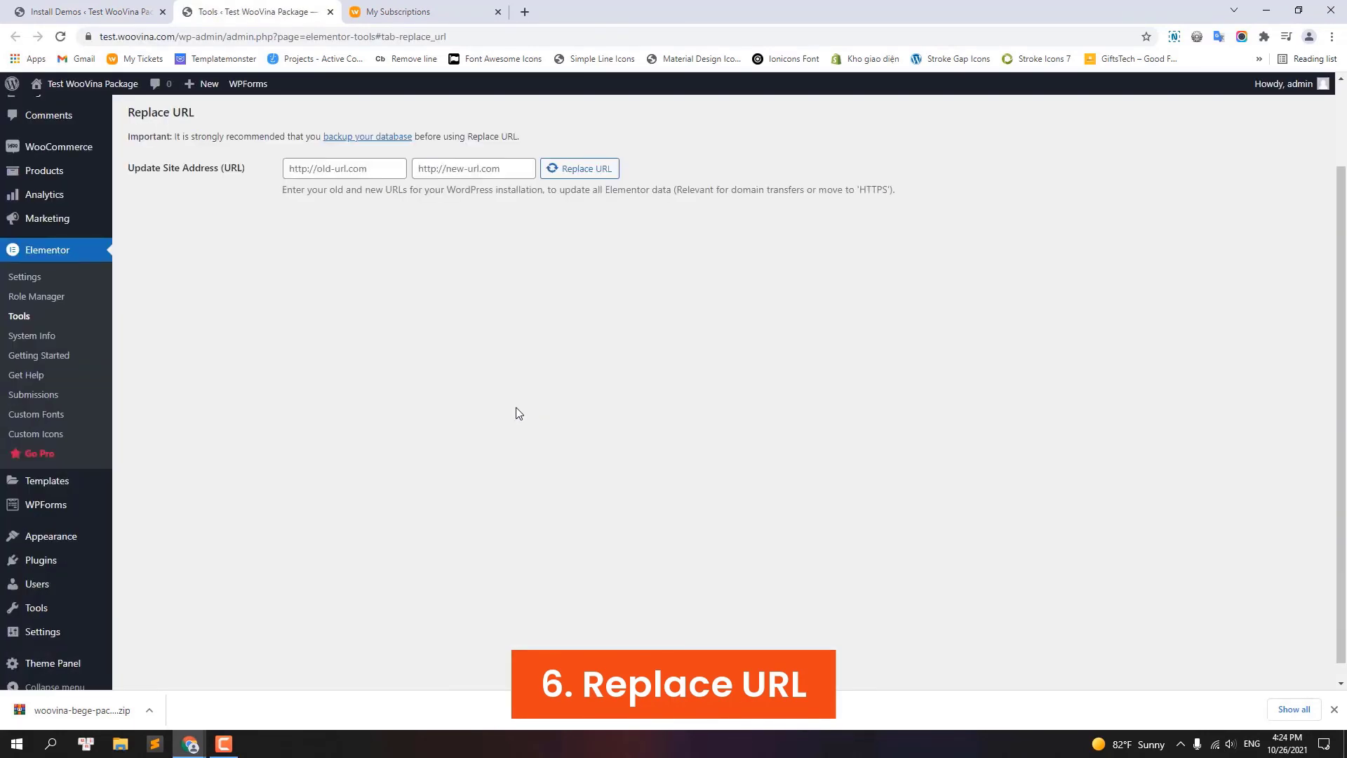
pyautogui.click(91, 11)
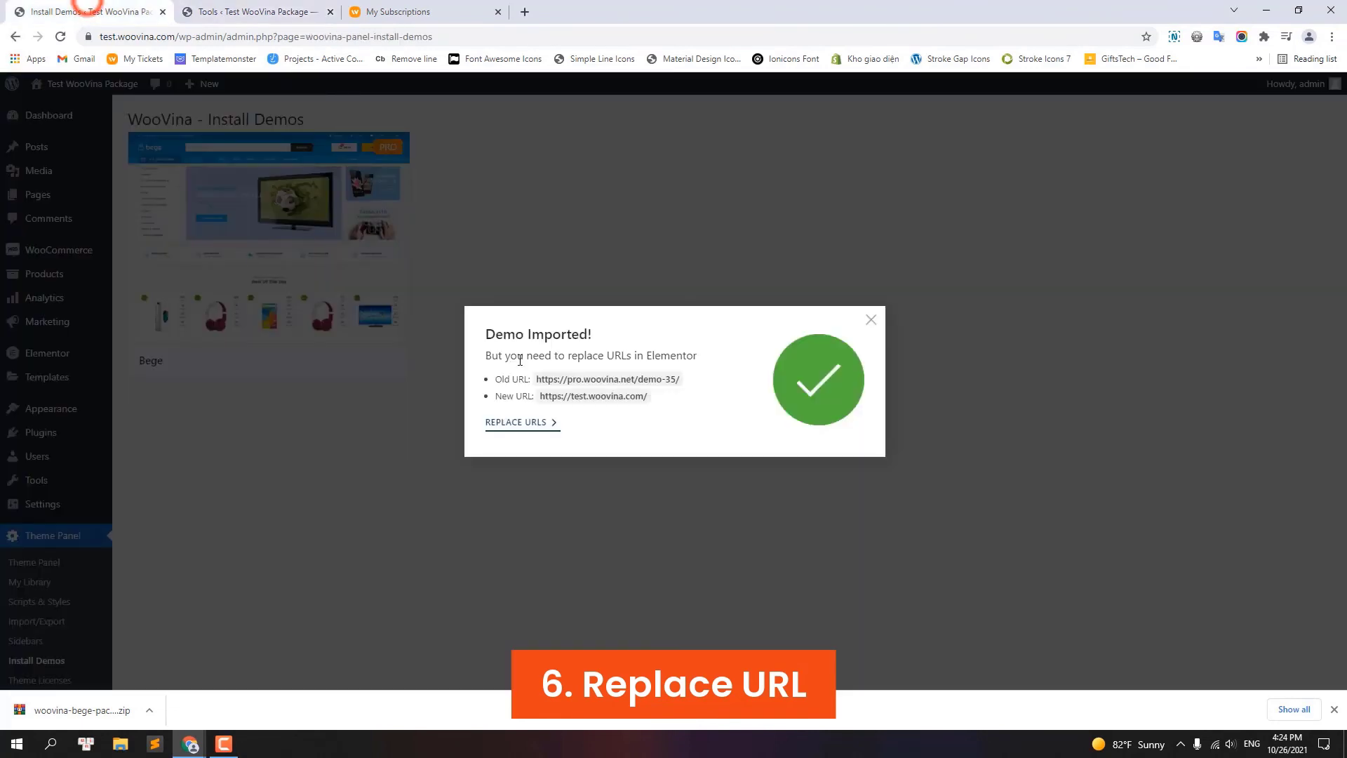
pyautogui.moveTo(539, 379); pyautogui.dragTo(679, 380)
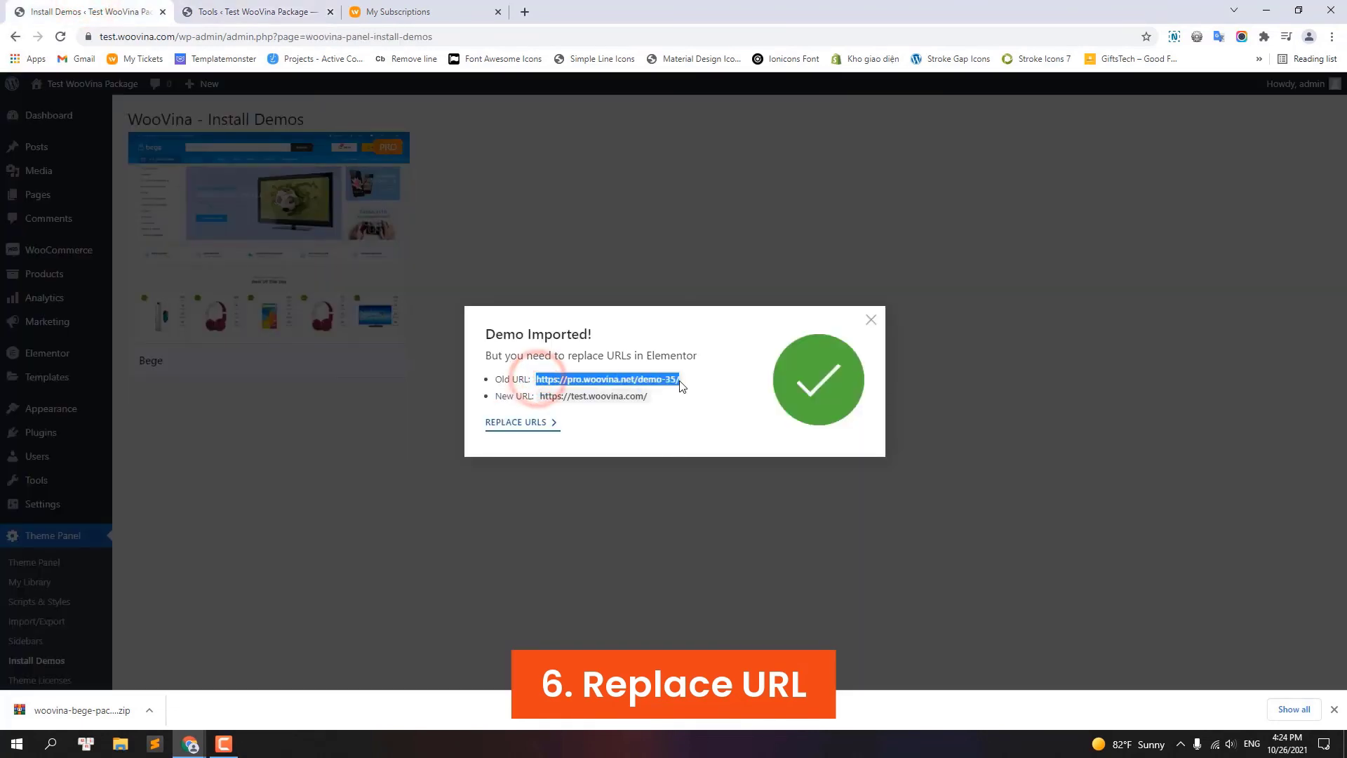
pyautogui.rightClick(679, 391)
pyautogui.click(679, 391)
pyautogui.click(284, 10)
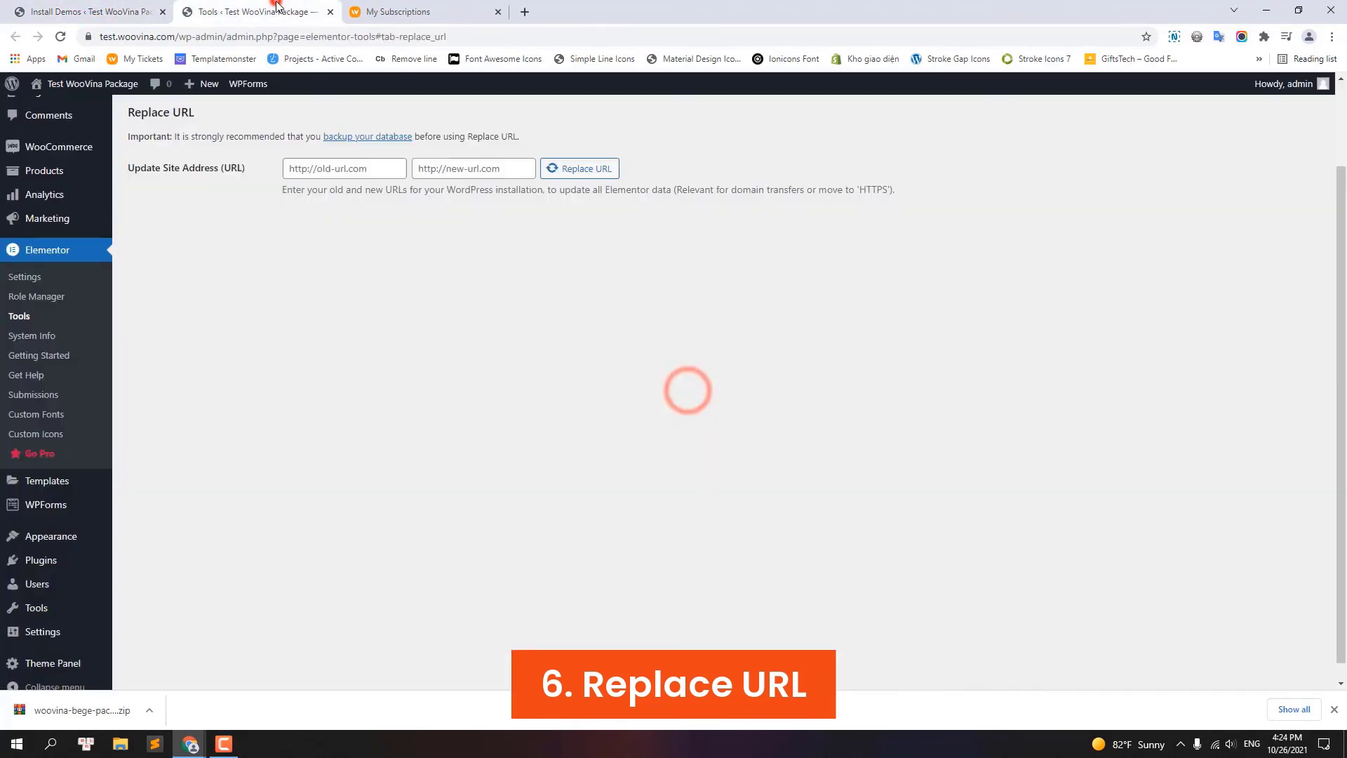
pyautogui.rightClick(372, 170)
pyautogui.click(414, 273)
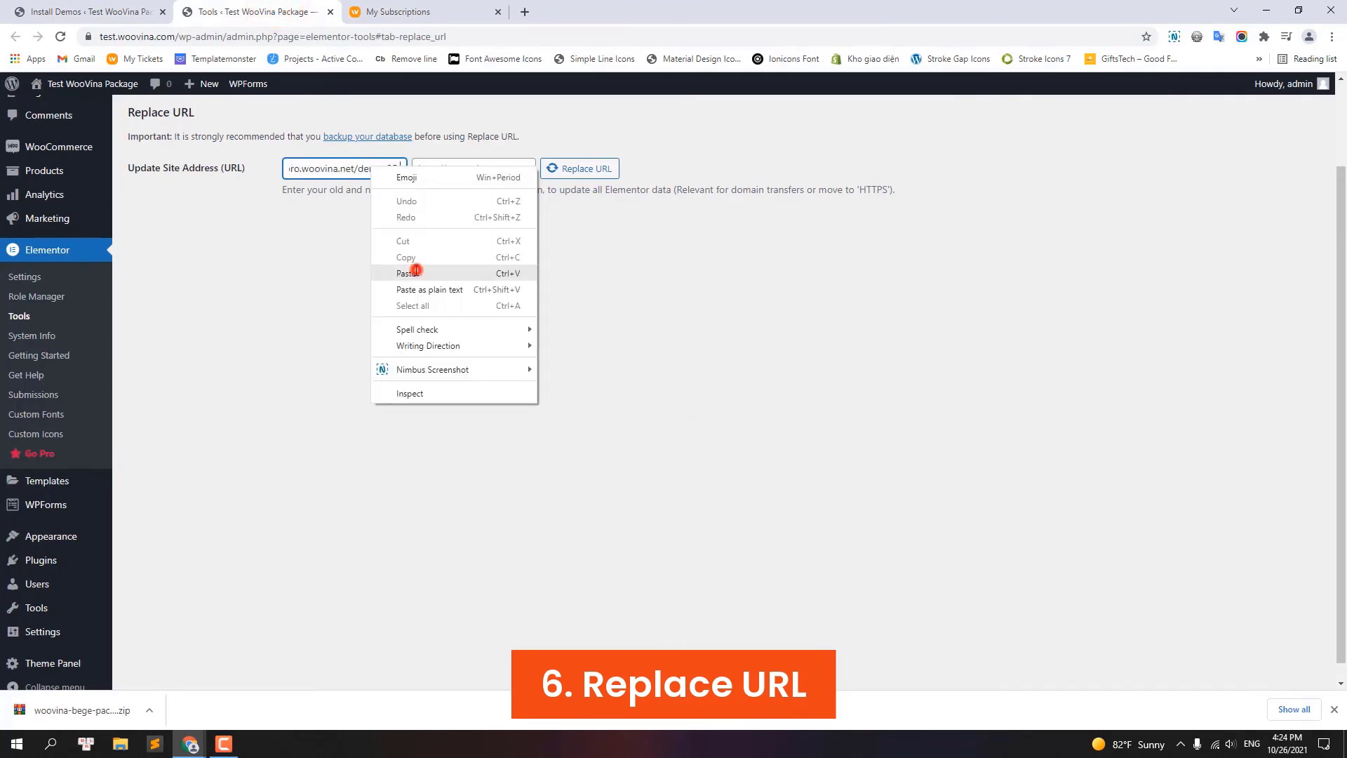
pyautogui.click(60, 9)
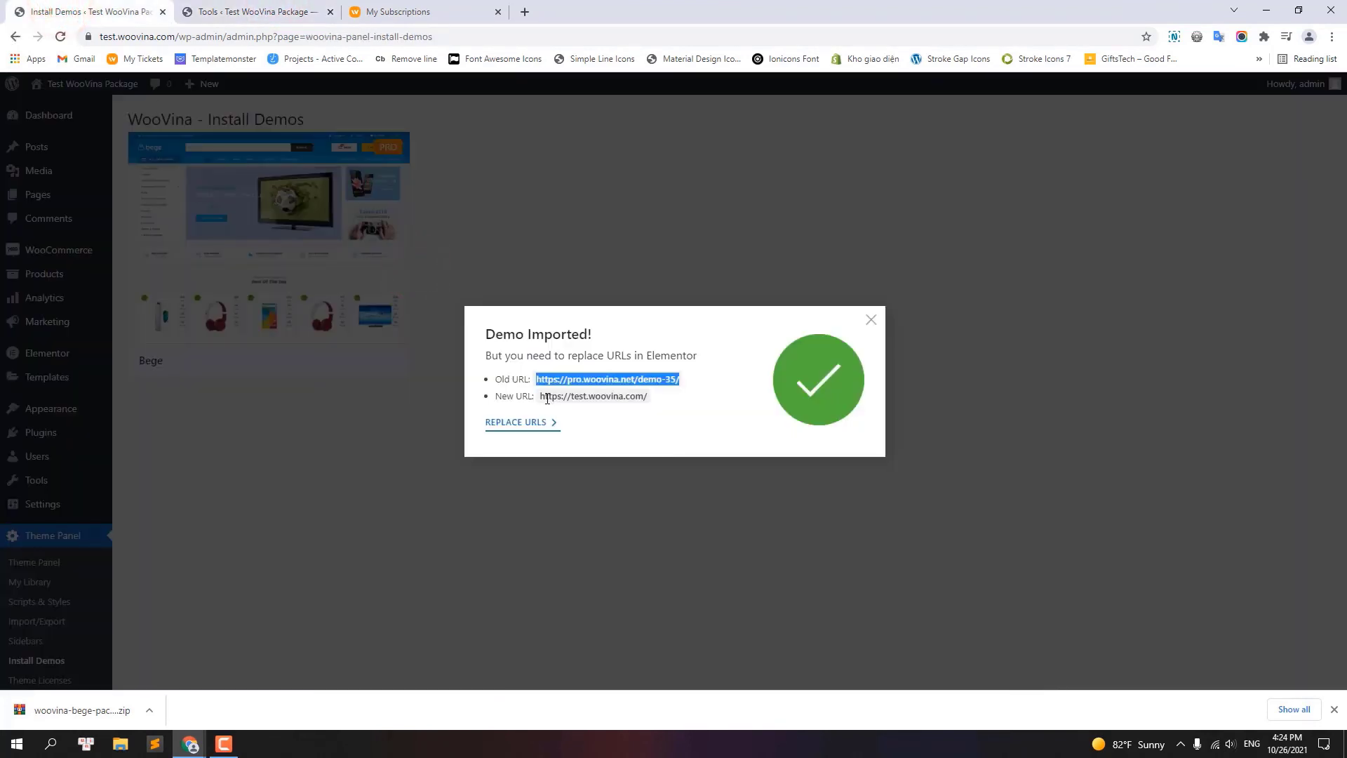
pyautogui.moveTo(542, 397); pyautogui.dragTo(648, 399)
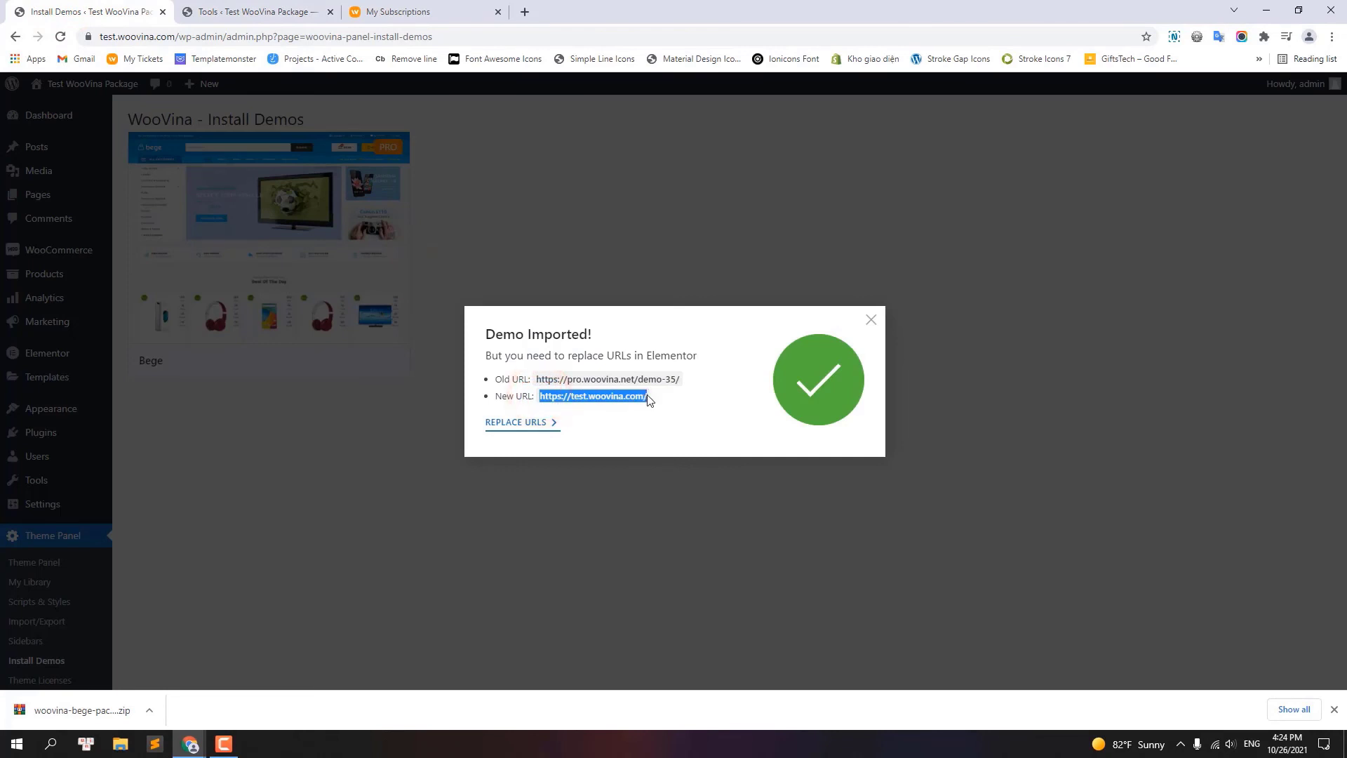
pyautogui.rightClick(634, 397)
pyautogui.click(655, 403)
pyautogui.click(186, 10)
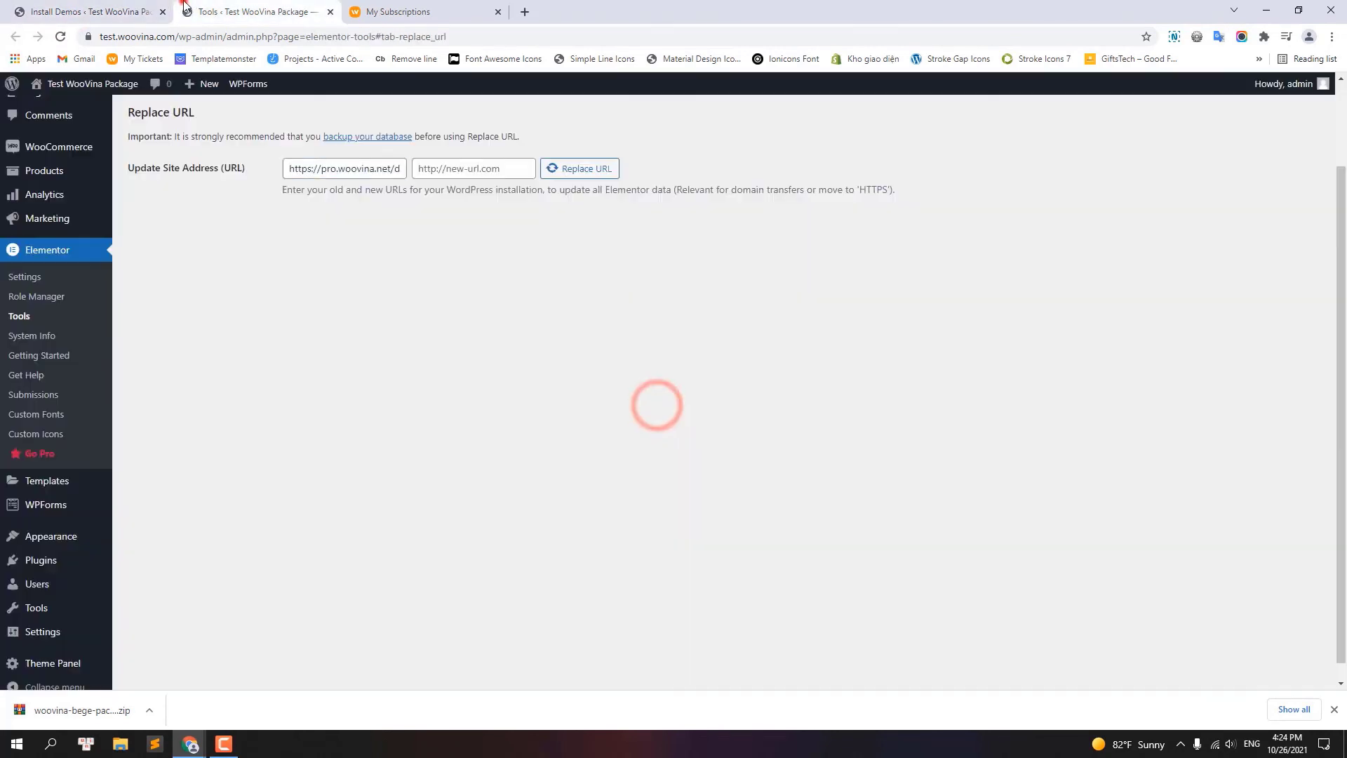
pyautogui.rightClick(459, 177)
pyautogui.click(491, 275)
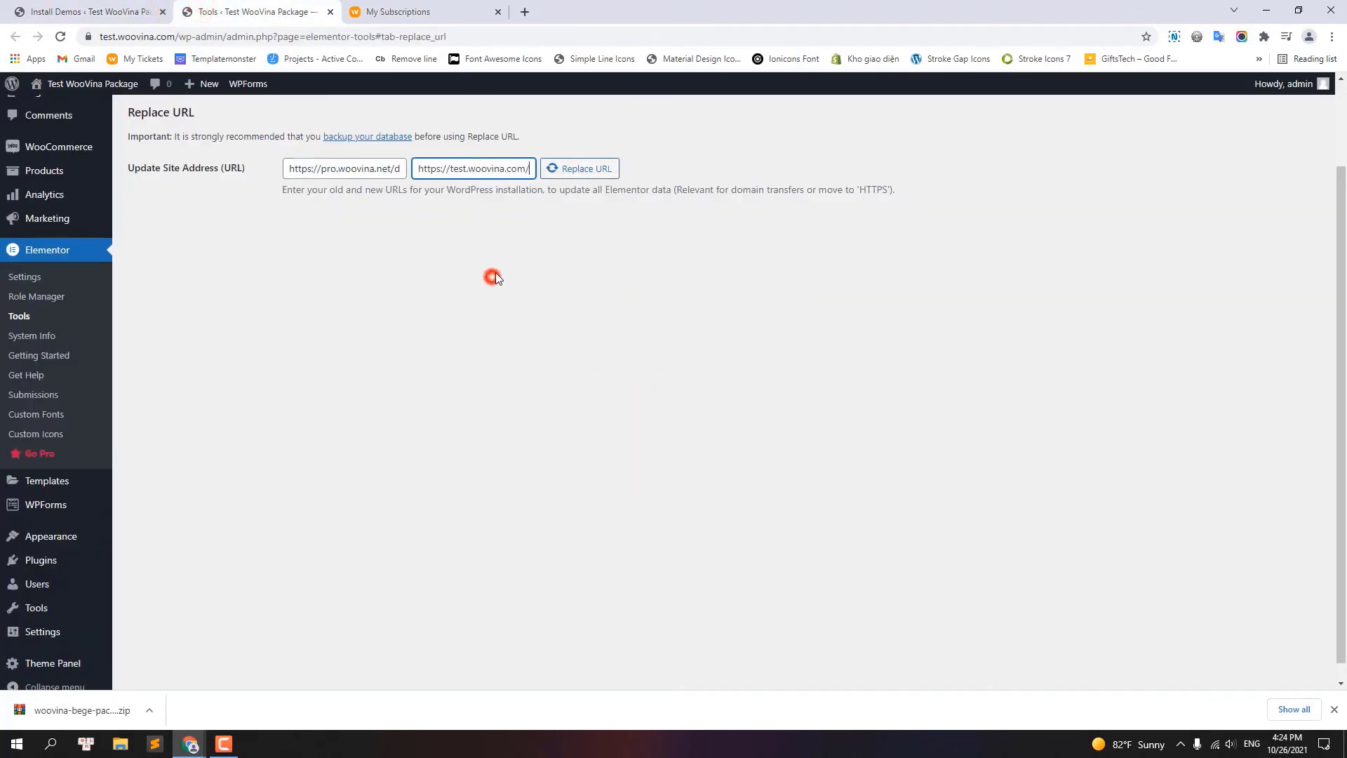
pyautogui.click(583, 176)
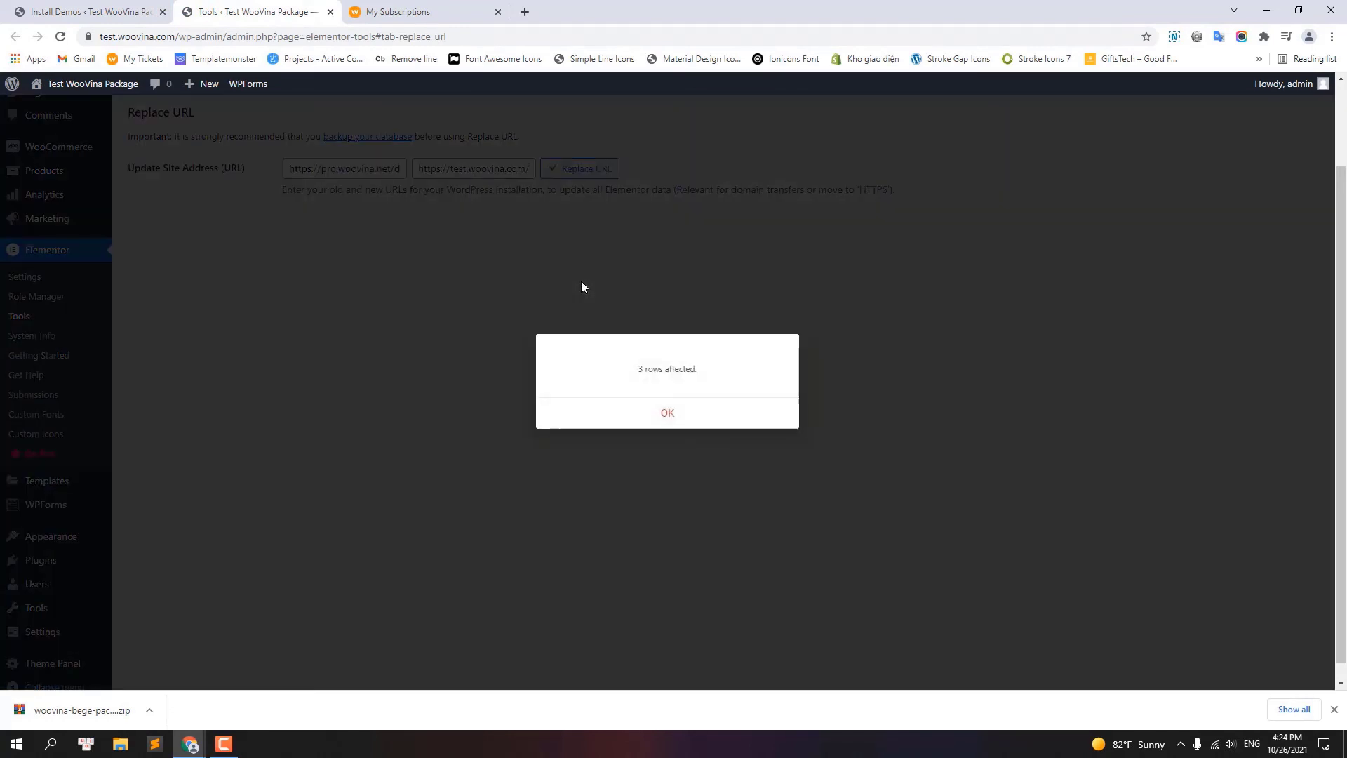
pyautogui.click(655, 412)
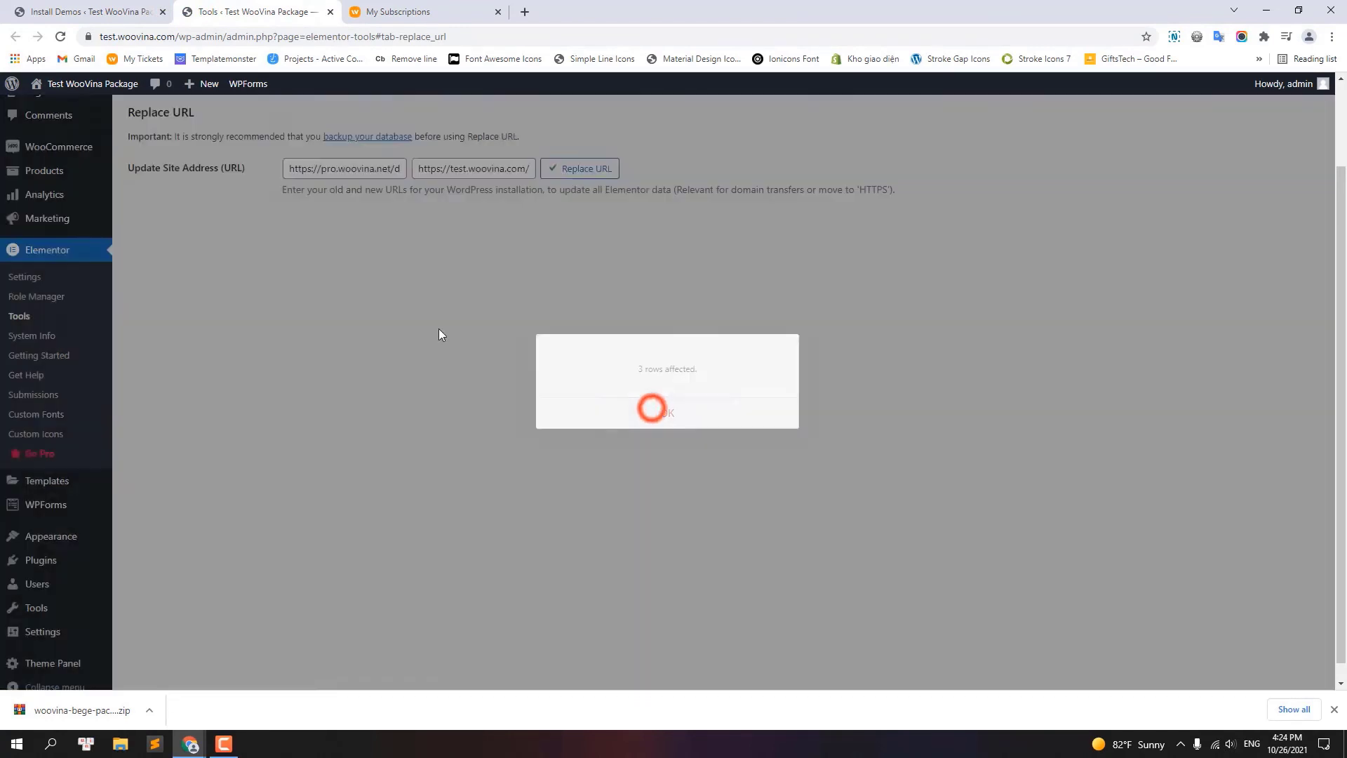
# - Visit the site's front end and look through the imported Bege home page down to its end
pyautogui.click(88, 82)
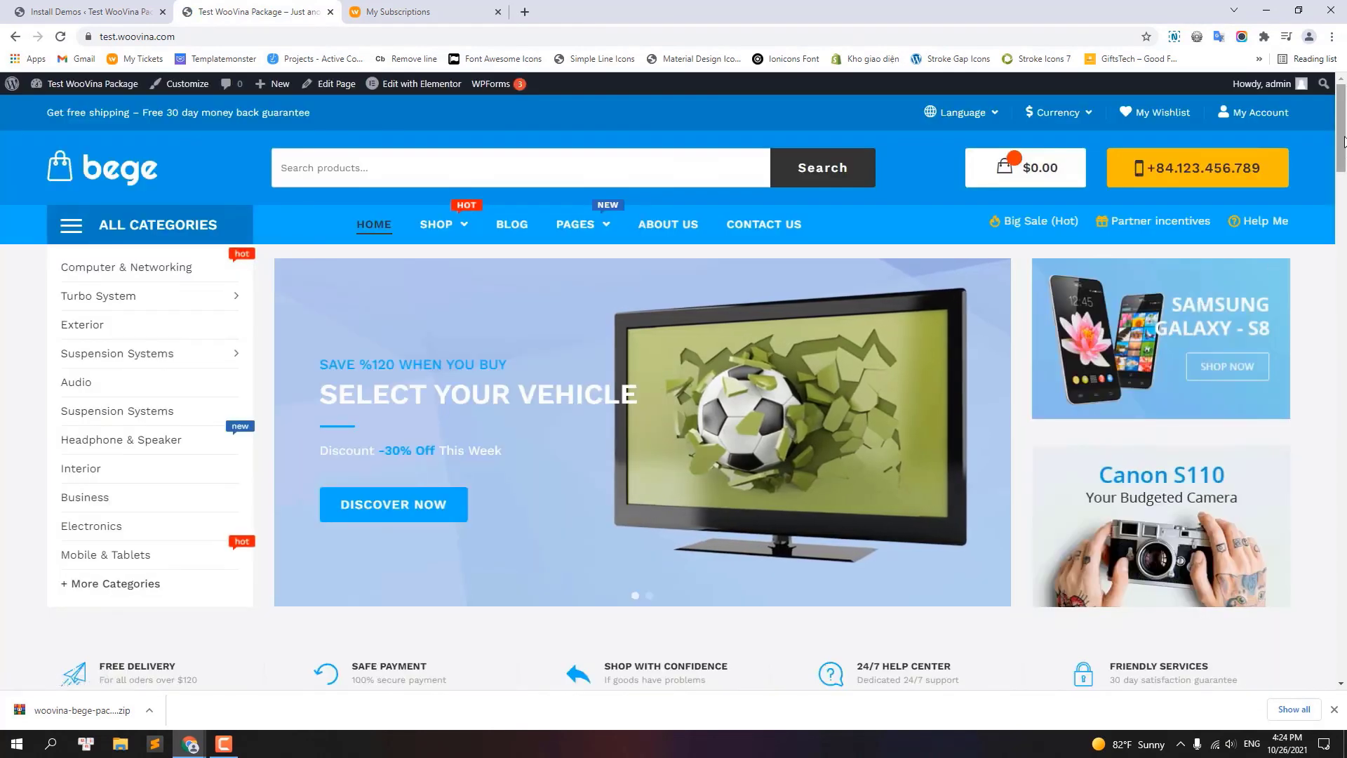
pyautogui.scroll(-12, 1344, 285)
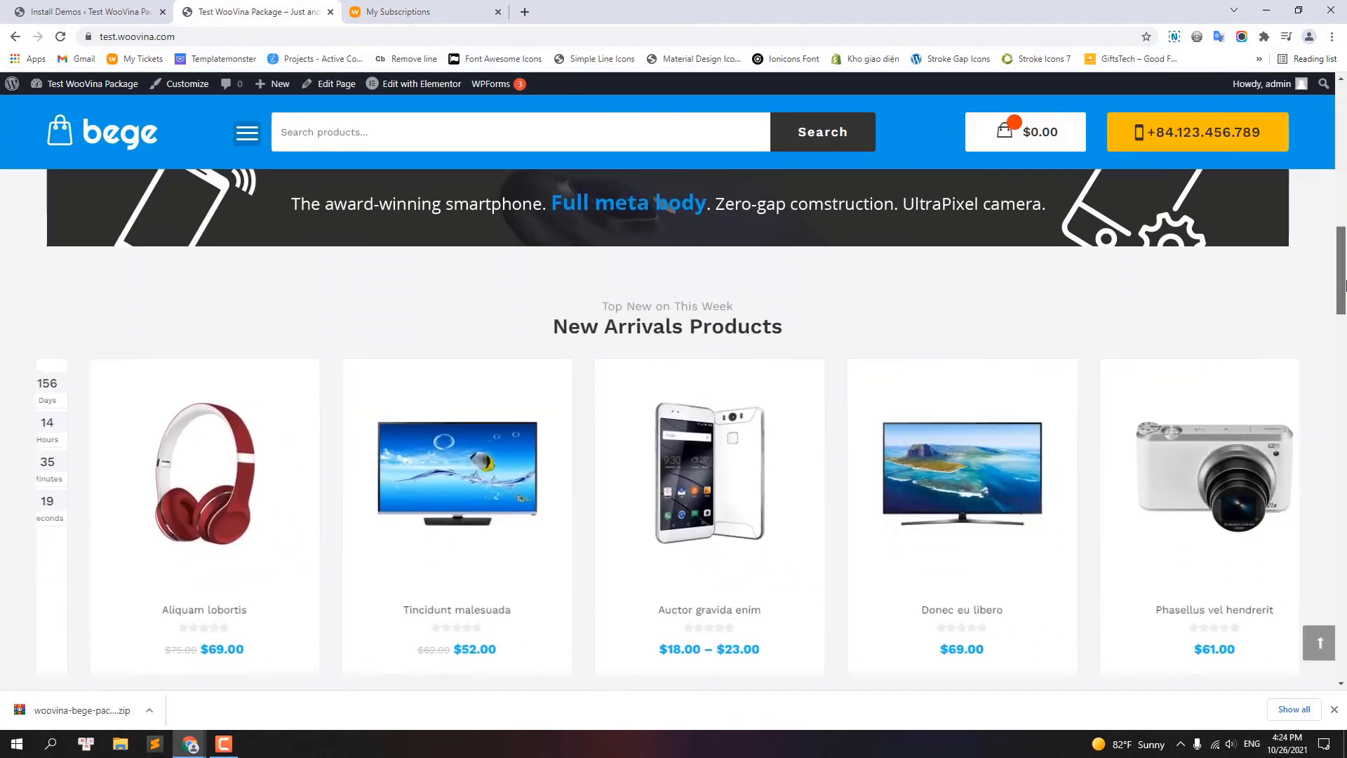
pyautogui.moveTo(1346, 285); pyautogui.dragTo(1343, 661)
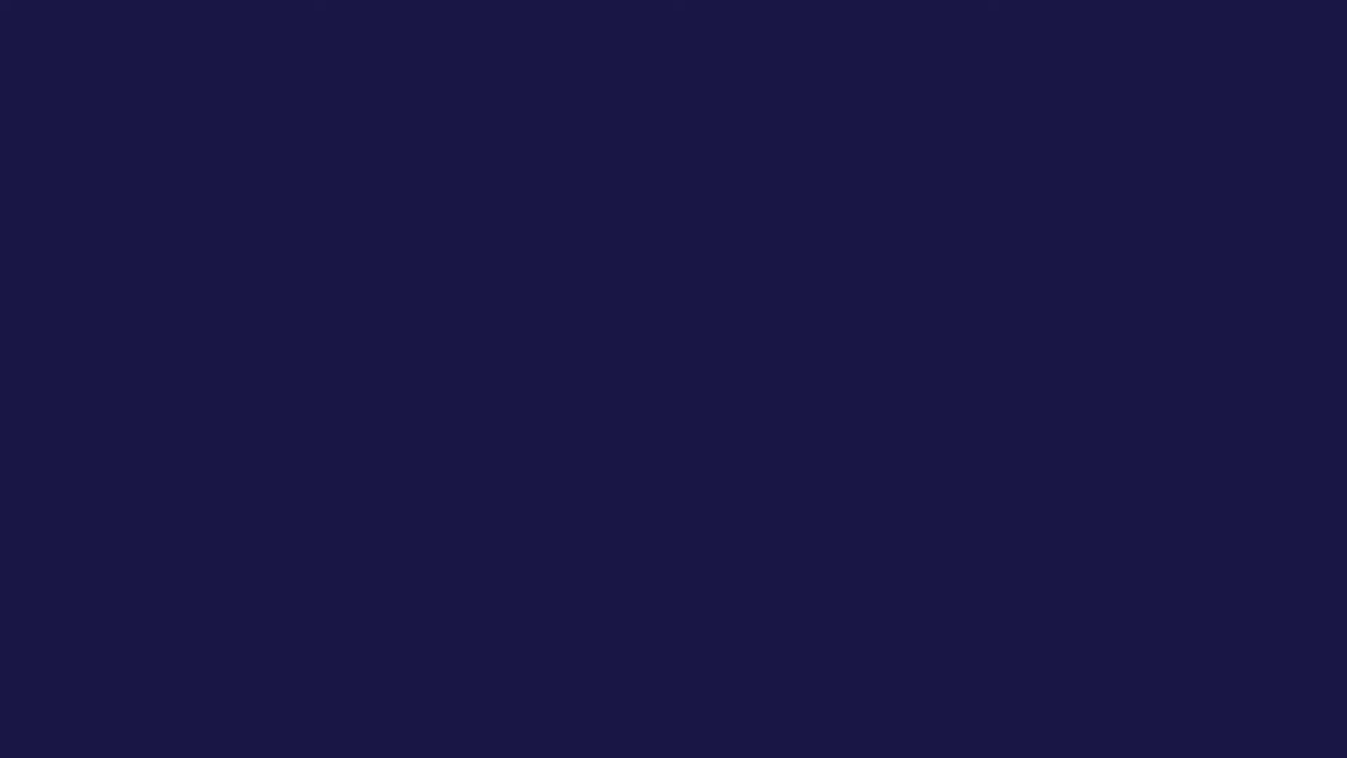